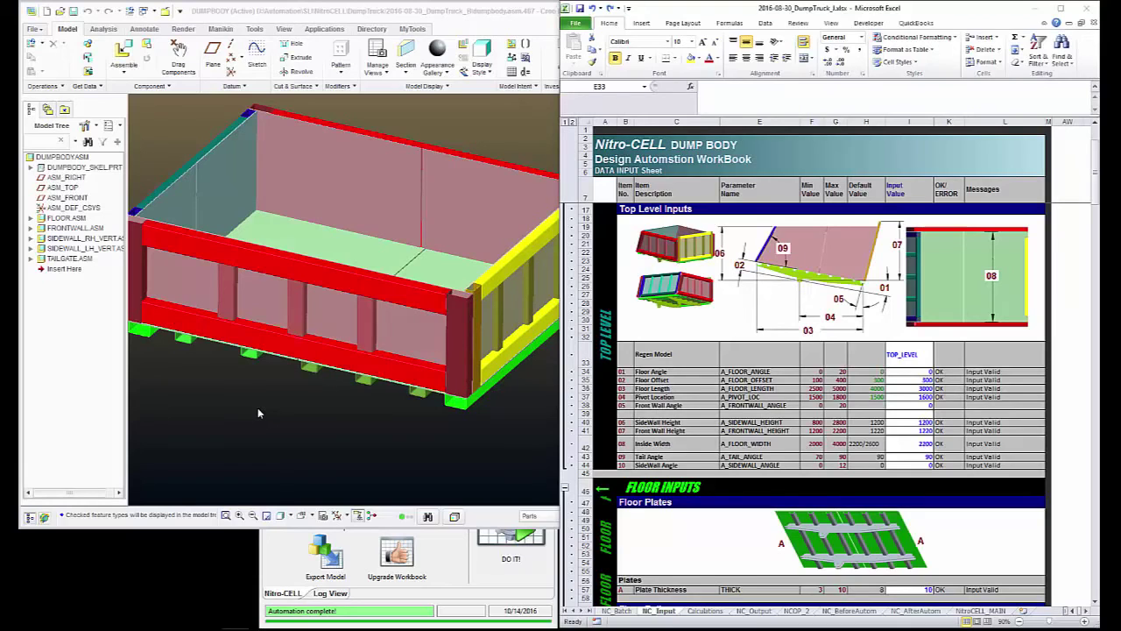
# Step: Inspect the dump body assembly from above, at its corner rail joint and from underneath
pyautogui.click(299, 420)
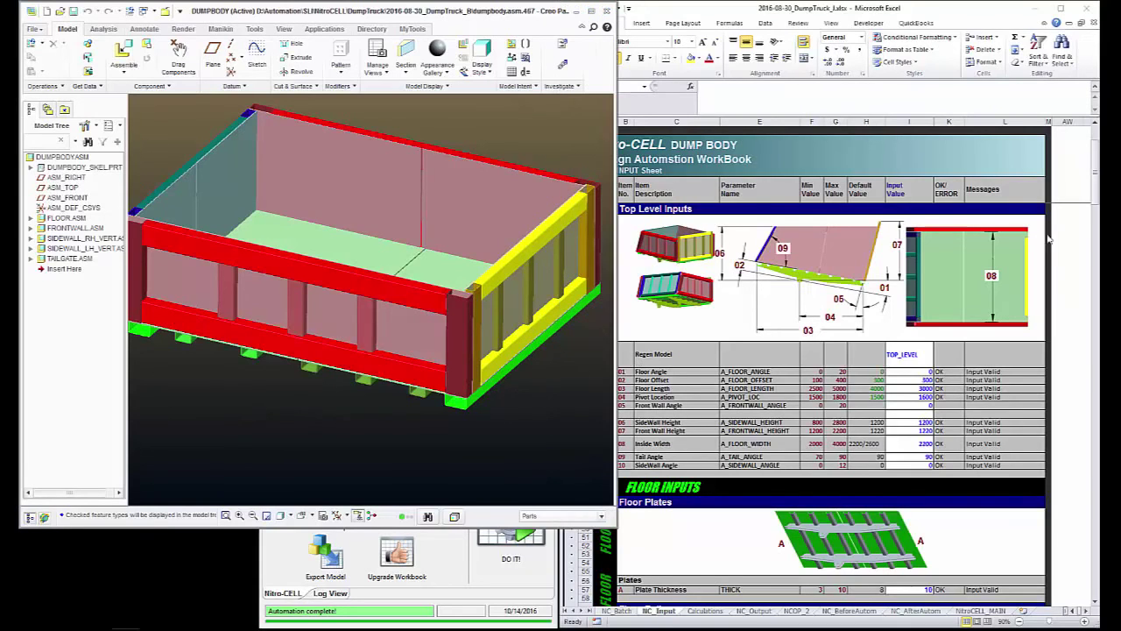
pyautogui.moveTo(396, 394)
pyautogui.mouseDown(button='middle')
pyautogui.moveTo(393, 354)
pyautogui.moveTo(426, 394)
pyautogui.moveTo(443, 357)
pyautogui.moveTo(267, 359)
pyautogui.moveTo(257, 317)
pyautogui.moveTo(289, 317)
pyautogui.mouseUp(button='middle')
pyautogui.scroll(2, 381, 331)
pyautogui.scroll(-3, 439, 343)
pyautogui.scroll(3, 427, 401)
pyautogui.scroll(8, 450, 275)
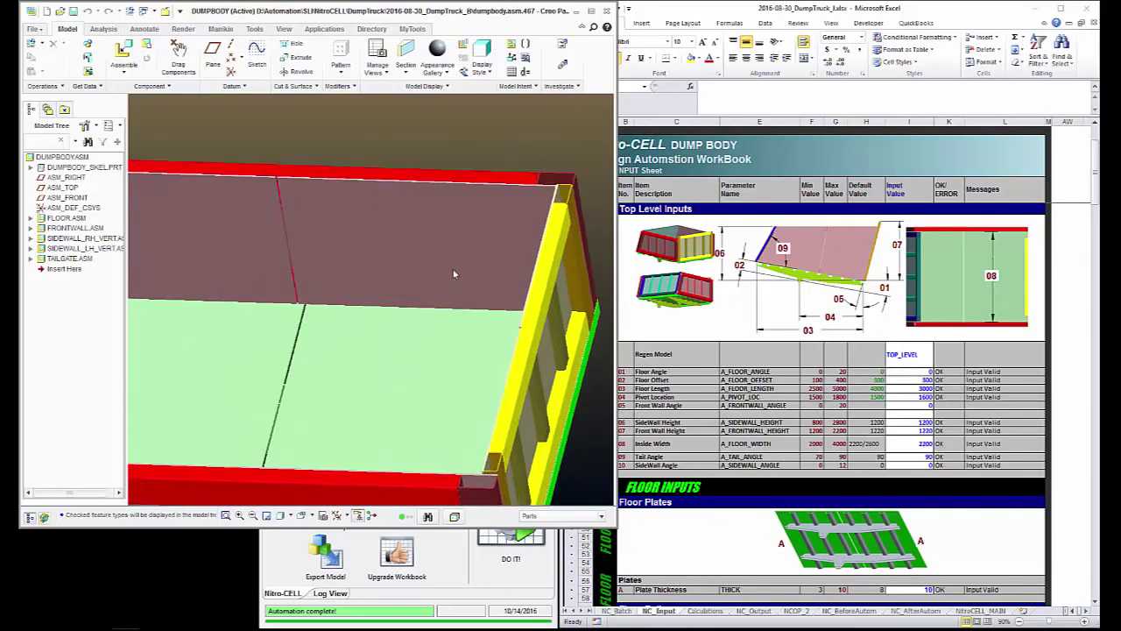
pyautogui.scroll(6, 454, 452)
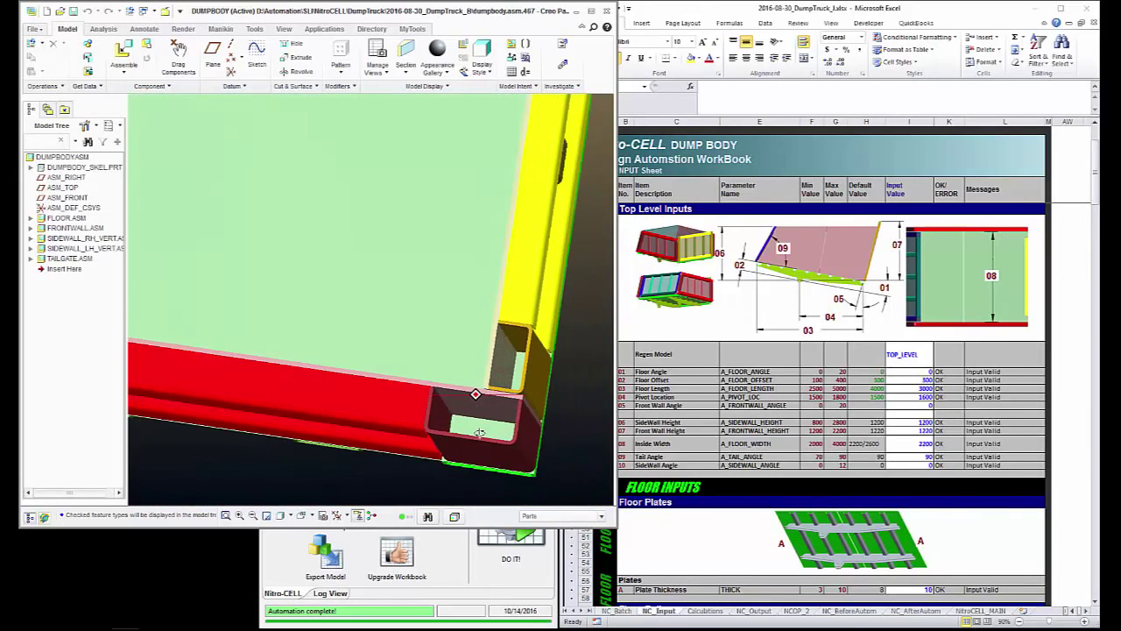
pyautogui.scroll(-10, 487, 429)
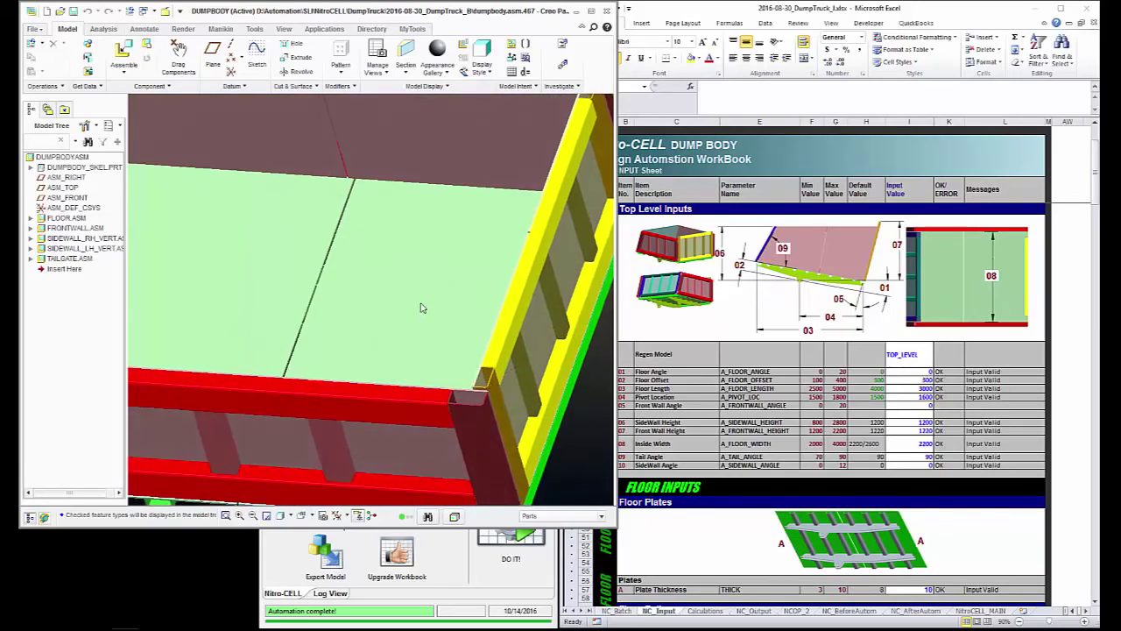
pyautogui.moveTo(421, 379); pyautogui.dragTo(464, 355, button='middle')
pyautogui.moveTo(452, 394); pyautogui.dragTo(394, 392, button='middle')
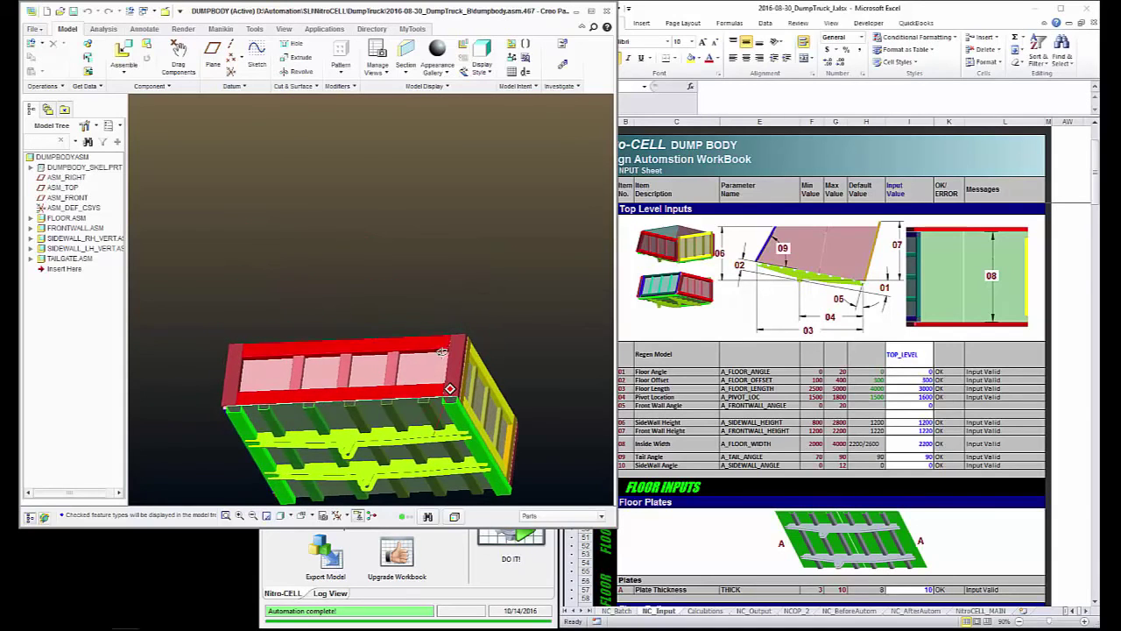
pyautogui.moveTo(327, 369); pyautogui.dragTo(335, 417, button='middle')
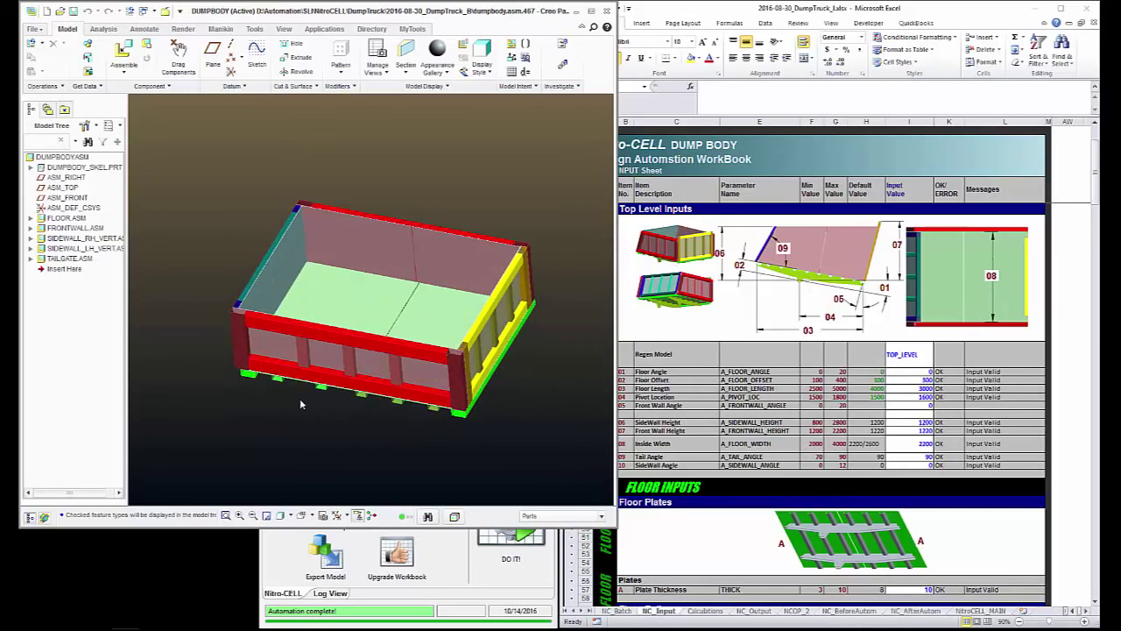
# Step: In the Excel input sheet's top level inputs, set the floor angle to 10 and the floor length to 4000
pyautogui.click(452, 558)
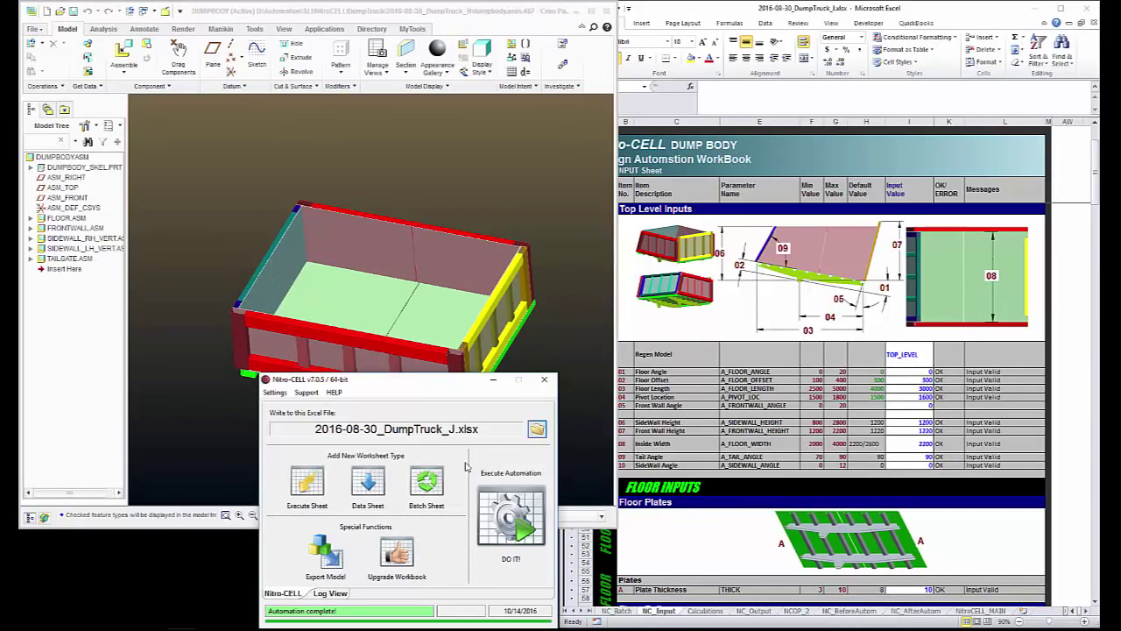
pyautogui.click(904, 406)
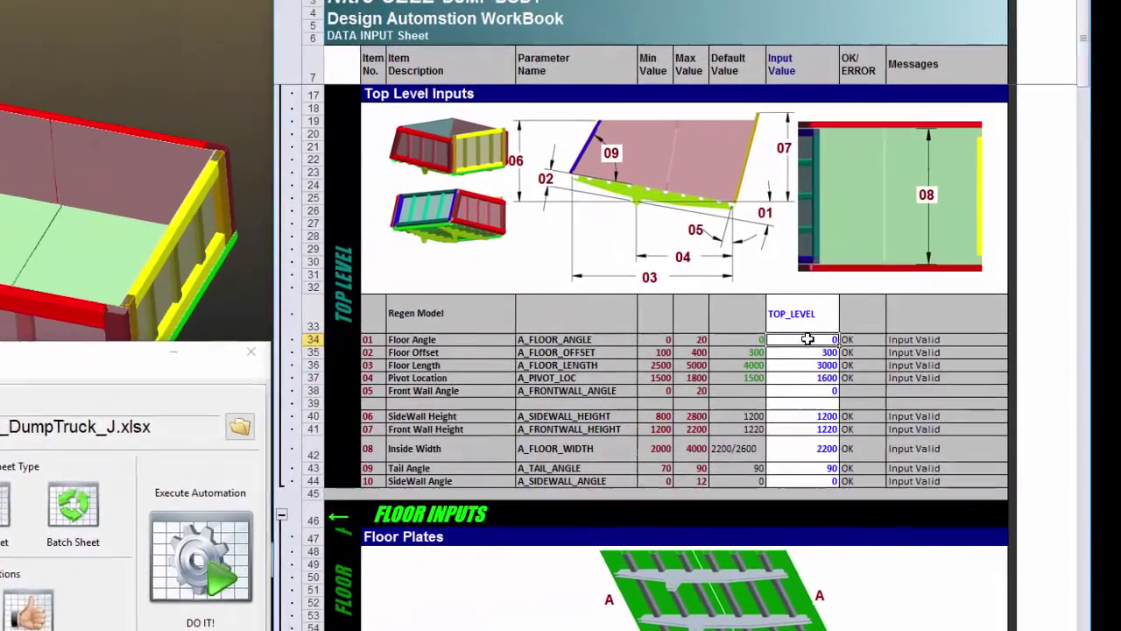
pyautogui.write('10')
pyautogui.press('Return')
pyautogui.press('Return')
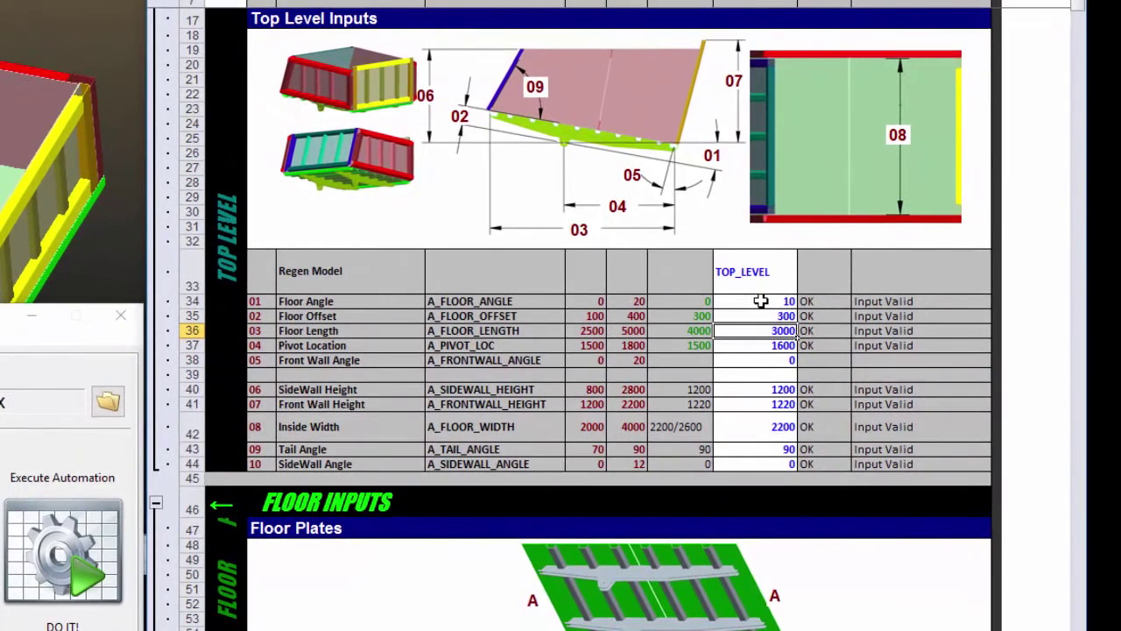
pyautogui.write('40')
pyautogui.press('Return')
# Step: Set the pivot location to 2400, the front wall angle to 15 and the sidewall height to 1600
pyautogui.write('24')
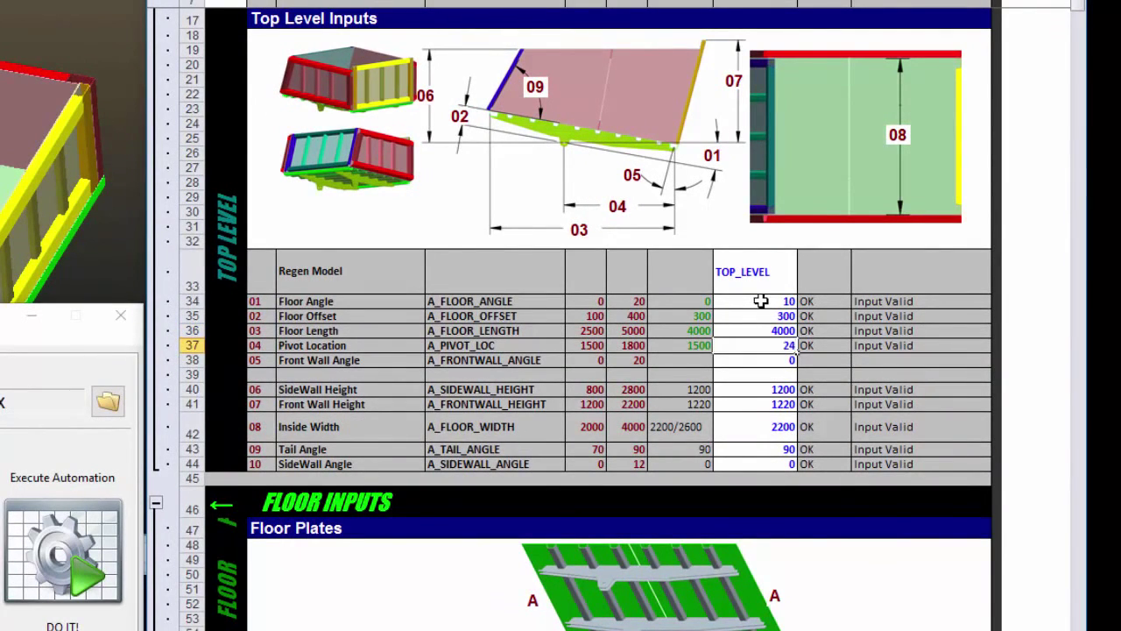
pyautogui.write('00')
pyautogui.press('Return')
pyautogui.write('15')
pyautogui.press('Return')
pyautogui.write('16')
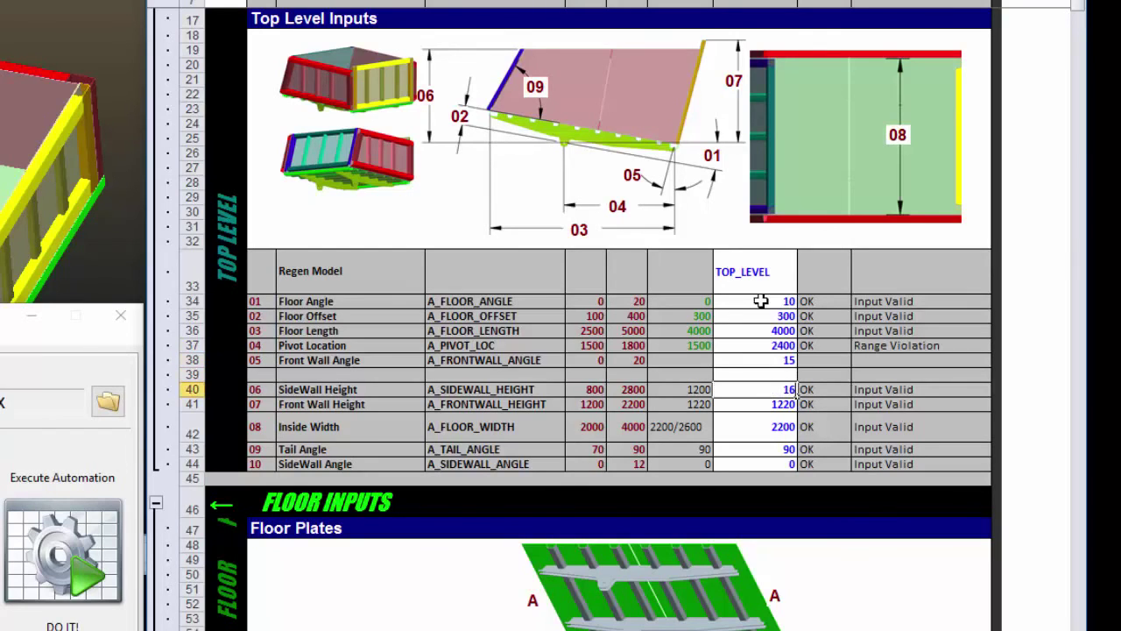
pyautogui.write('00')
pyautogui.press('Return')
# Step: Set the front wall height to 1800 and the tail angle to 70
pyautogui.scroll(-1, 771, 315)
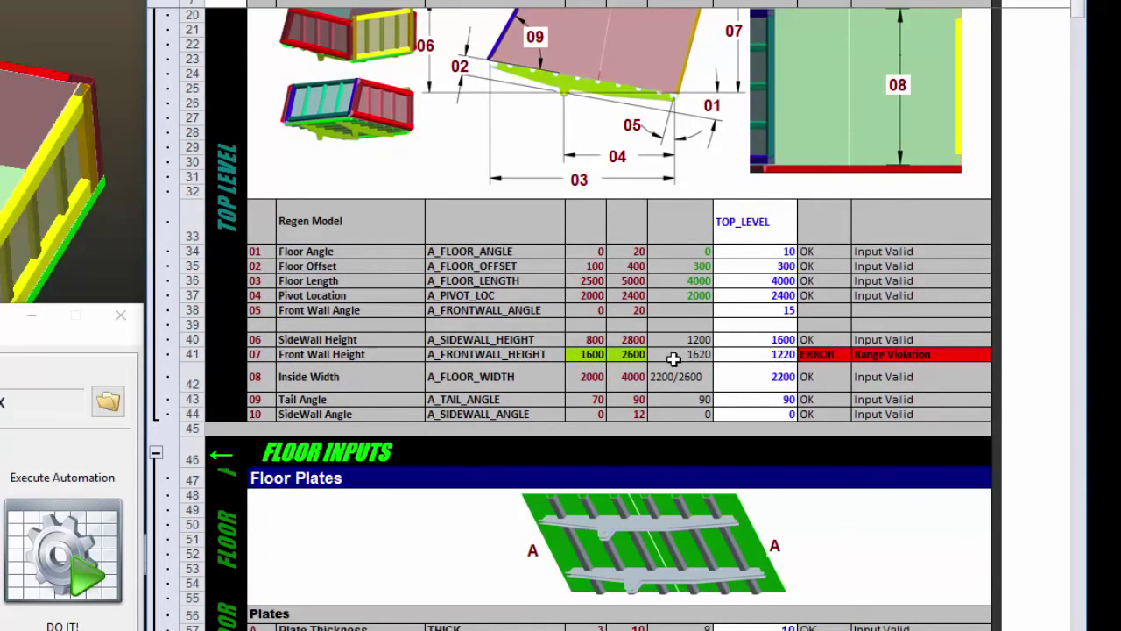
pyautogui.click(750, 356)
pyautogui.write('1800')
pyautogui.press('Return')
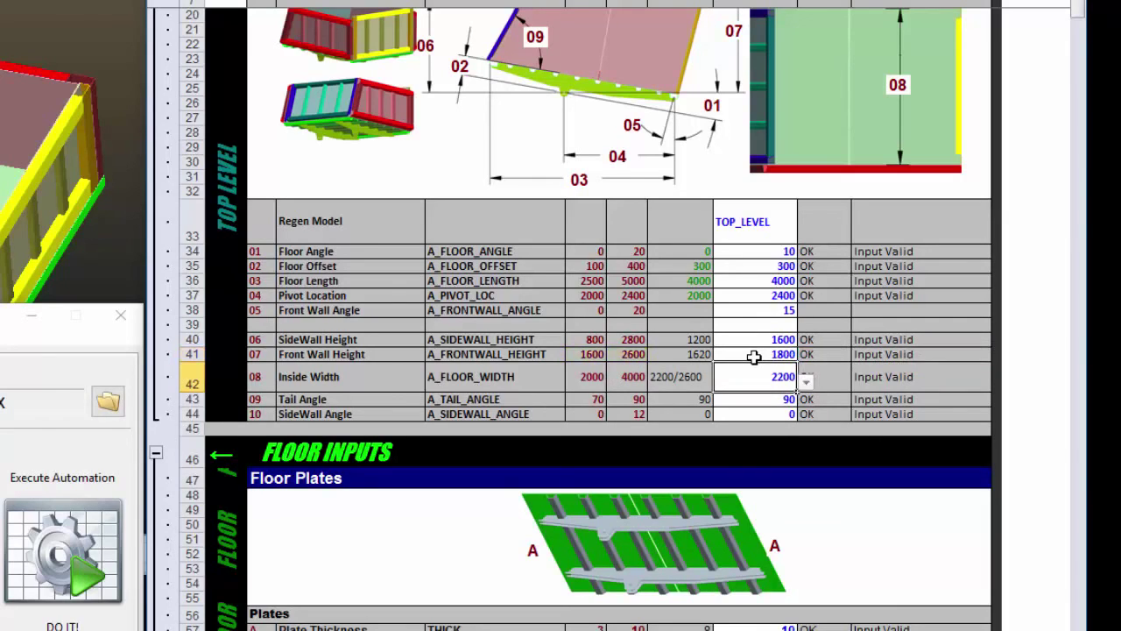
pyautogui.press('Return')
pyautogui.write('70')
pyautogui.press('Return')
# Step: Choose 2600 as the inside width in the top level inputs
pyautogui.press('Up')
pyautogui.press('Up')
pyautogui.click(804, 383)
pyautogui.click(755, 419)
pyautogui.scroll(2, 805, 338)
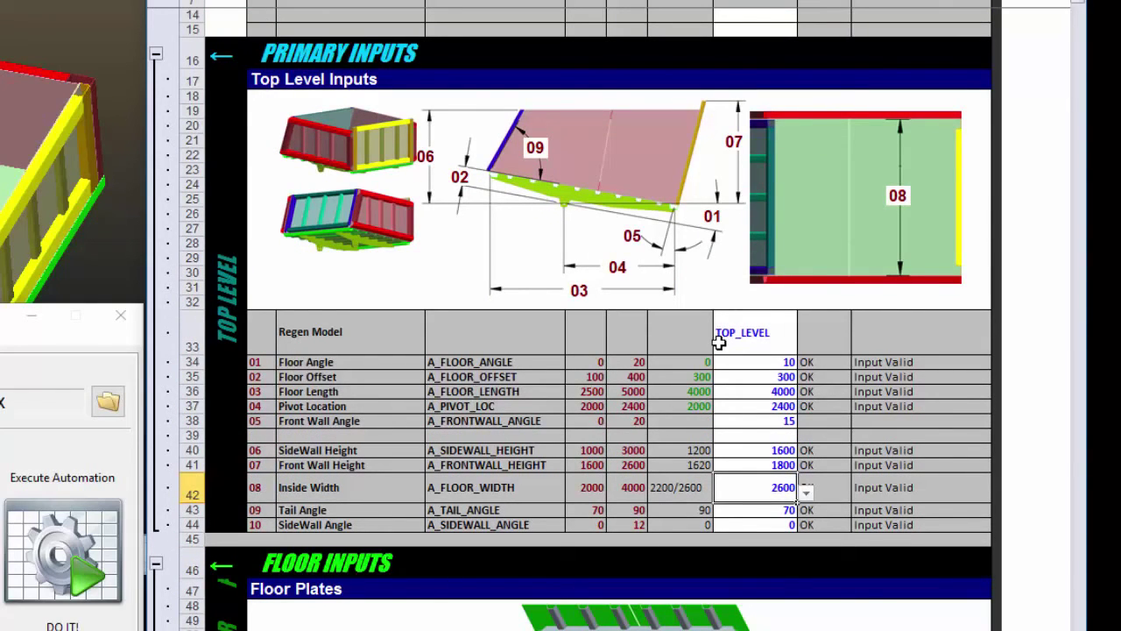
# Step: In the floor rail inputs, set the front rail's angle in and angle out to 100
pyautogui.scroll(-8, 713, 263)
pyautogui.scroll(-1, 710, 268)
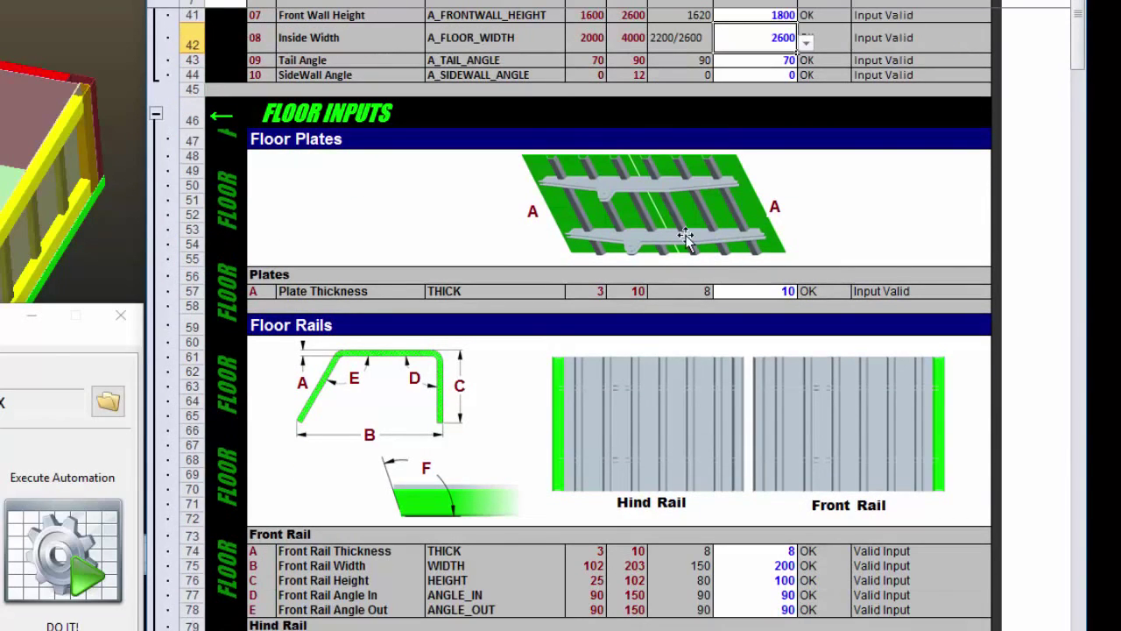
pyautogui.scroll(-6, 685, 237)
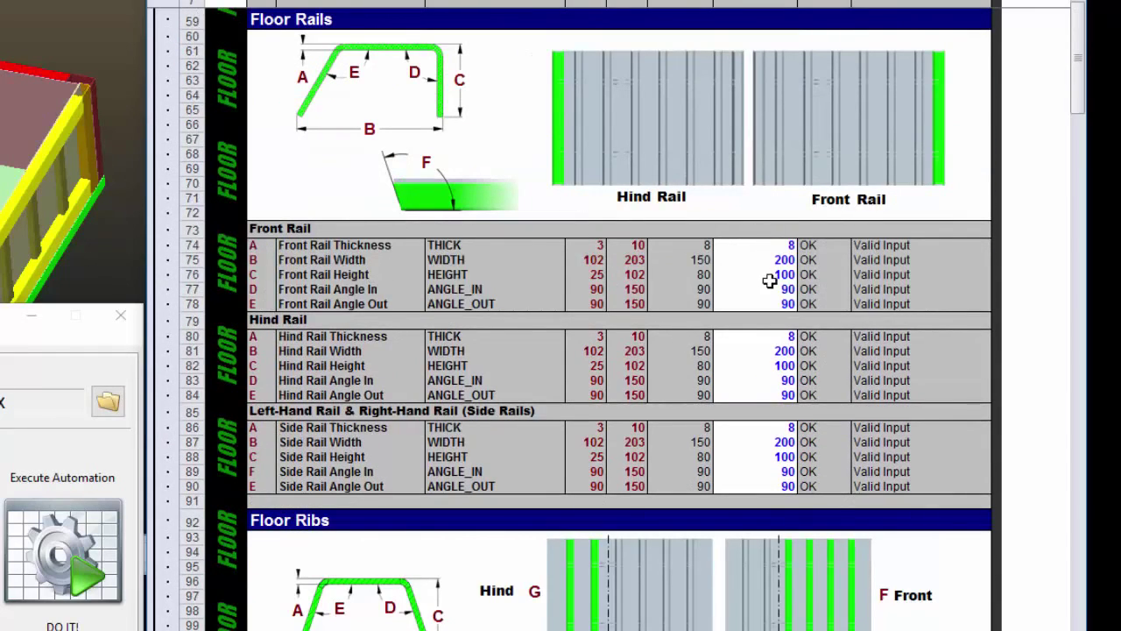
pyautogui.click(732, 285)
pyautogui.write('100')
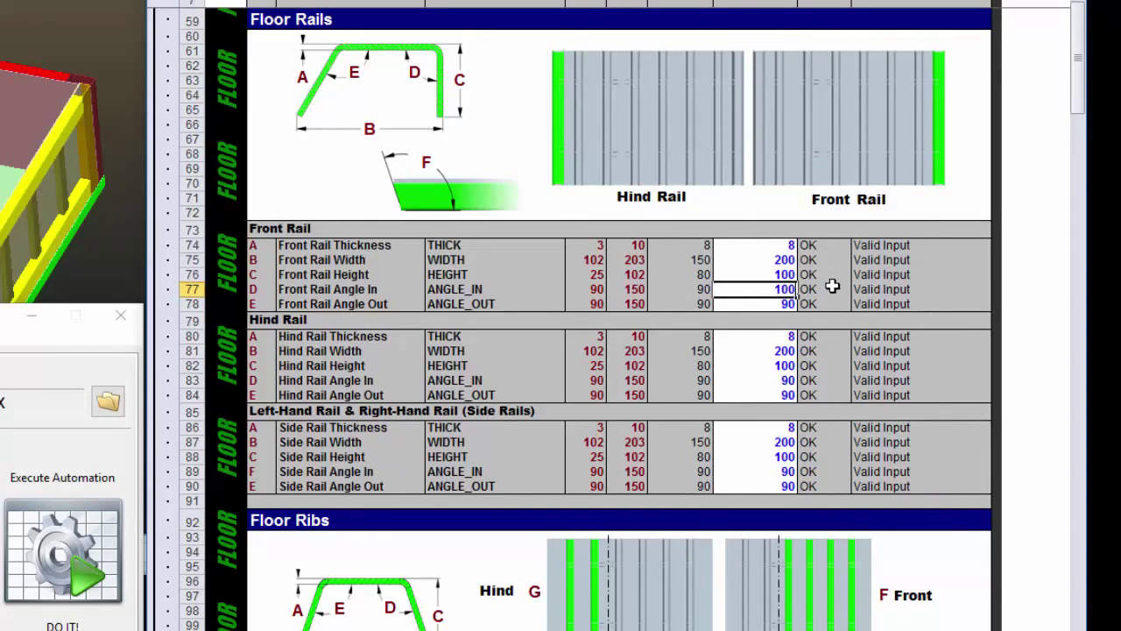
pyautogui.press('Return')
pyautogui.write('100')
pyautogui.press('Return')
# Step: Set the floor's hind rail angle in to 110 and its angle out to 105
pyautogui.scroll(-1, 924, 303)
pyautogui.press('Down')
pyautogui.press('Down')
pyautogui.press('Down')
pyautogui.press('Down')
pyautogui.write('110')
pyautogui.press('Return')
pyautogui.write('105')
pyautogui.press('Return')
# Step: Set the floor's side rail angle in and angle out to 100
pyautogui.scroll(-2, 756, 338)
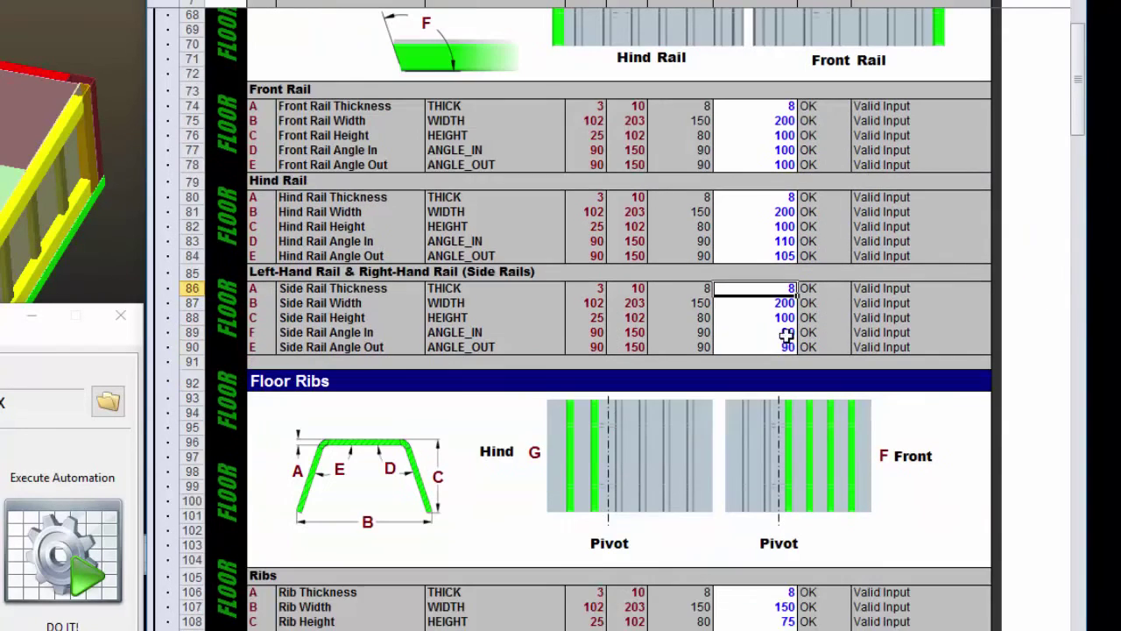
pyautogui.click(756, 333)
pyautogui.write('100')
pyautogui.press('Return')
pyautogui.write('100')
pyautogui.press('Return')
# Step: Set the floor rib angles to 105 for the front and 110 for the hind
pyautogui.scroll(-5, 786, 333)
pyautogui.click(756, 409)
pyautogui.write('105')
pyautogui.press('Return')
pyautogui.write('110')
pyautogui.press('Return')
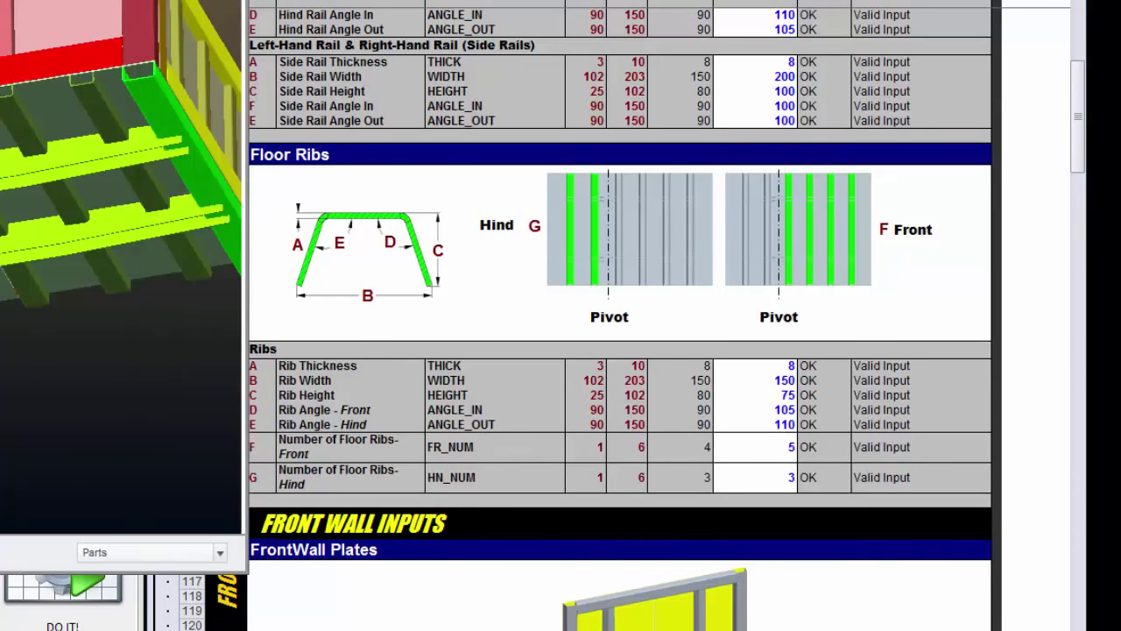
# Step: Set the number of floor ribs to 4 at the hind and 6 at the front
pyautogui.click(770, 474)
pyautogui.write('4')
pyautogui.click(751, 448)
pyautogui.write('6')
# Step: Set the front wall rail angles in and out to 105 and 120 for the top rail, 109 and 95 for the base rail
pyautogui.scroll(-16, 781, 438)
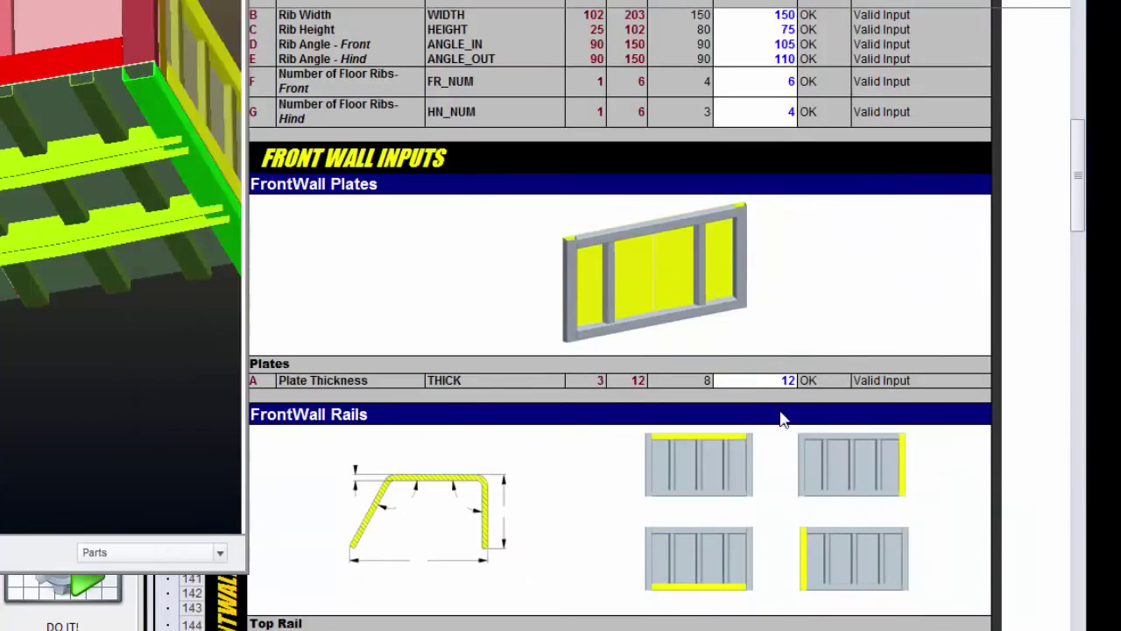
pyautogui.click(747, 268)
pyautogui.write('105')
pyautogui.press('Return')
pyautogui.write('120')
pyautogui.click(794, 359)
pyautogui.write('109')
pyautogui.press('Return')
pyautogui.write('95')
pyautogui.press('Return')
# Step: Set the front wall's side rail angle in to 120 and its angle out to 110
pyautogui.click(753, 450)
pyautogui.write('120')
pyautogui.press('Return')
pyautogui.write('110')
pyautogui.press('Return')
pyautogui.scroll(-6, 753, 453)
# Step: In the sidewall rail inputs, set the top rail angles to 100 in and 105 out, and the base rail angle in to 105
pyautogui.press('Return')
pyautogui.scroll(-12, 993, 425)
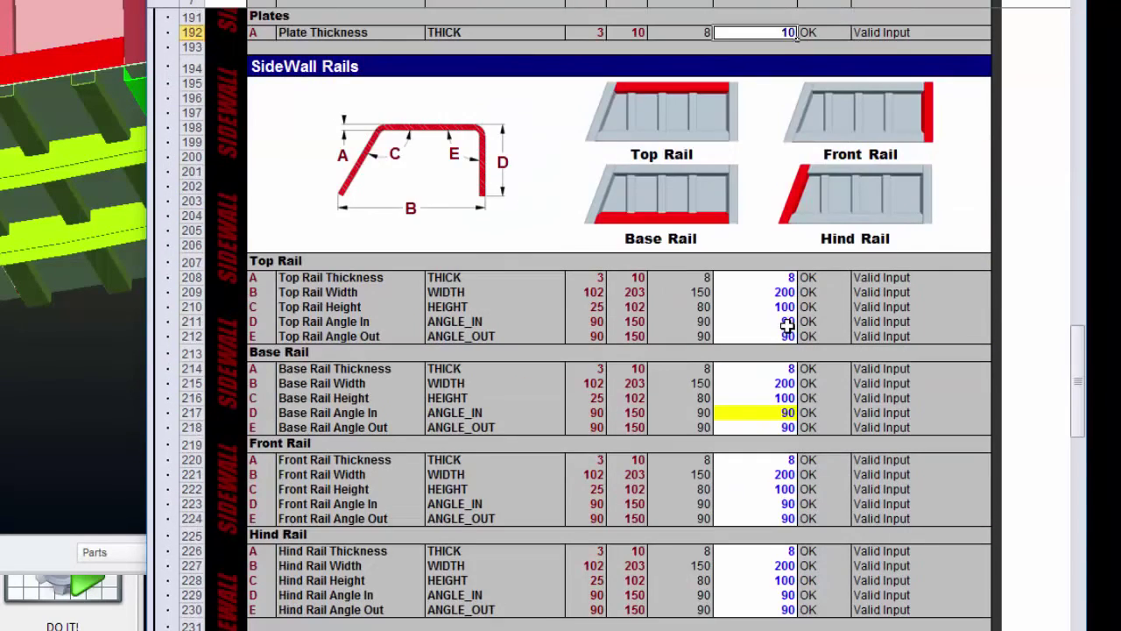
pyautogui.click(759, 321)
pyautogui.write('100')
pyautogui.press('Return')
pyautogui.write('105')
pyautogui.press('Return')
pyautogui.press('Return')
pyautogui.press('Return')
pyautogui.press('Return')
pyautogui.write('105')
# Step: Set the sidewall's front rail angle in and angle out to 105
pyautogui.press('Return')
pyautogui.press('Return')
pyautogui.press('Return')
pyautogui.press('Return')
pyautogui.press('Return')
pyautogui.press('Return')
pyautogui.write('105')
pyautogui.press('Return')
pyautogui.write('105')
# Step: Set the sidewall's hind rail angle in to 95 and its angle out to 110
pyautogui.press('Return')
pyautogui.press('Return')
pyautogui.press('Return')
pyautogui.press('Return')
pyautogui.press('Return')
pyautogui.write('95')
pyautogui.press('Return')
pyautogui.write('110')
# Step: Set the joint style of the sidewall's top and base rails to OUT
pyautogui.scroll(-9, 751, 374)
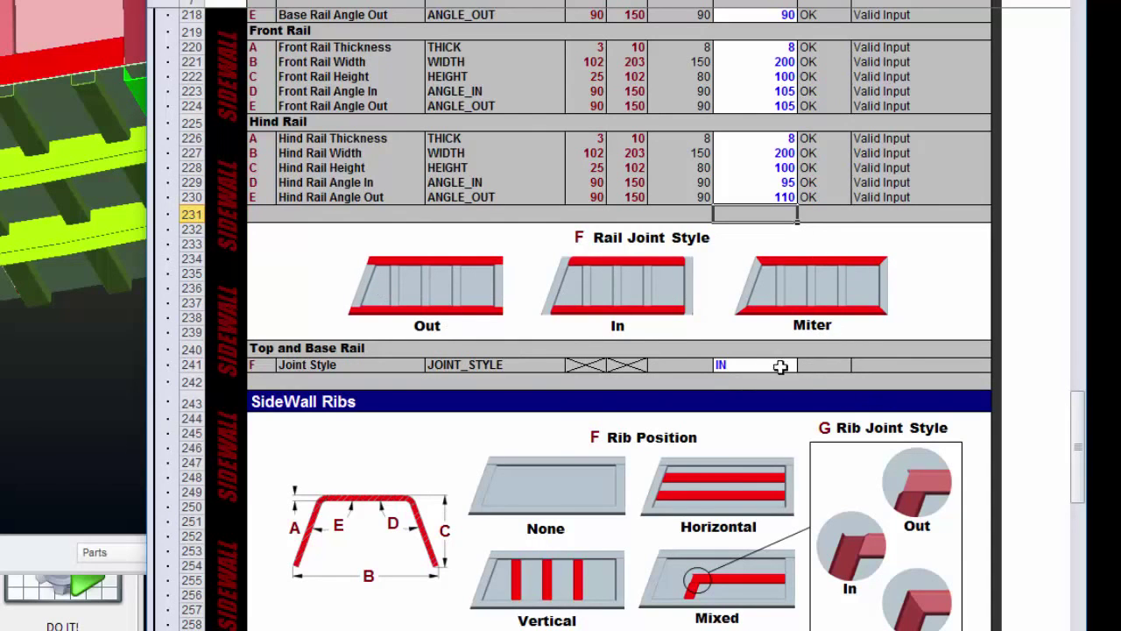
pyautogui.click(771, 364)
pyautogui.click(804, 365)
pyautogui.click(754, 378)
# Step: Set the sidewall's front and hind rib angles to 110 and the rib position to horizontal
pyautogui.write('110')
pyautogui.press('Return')
pyautogui.write('110')
pyautogui.press('Return')
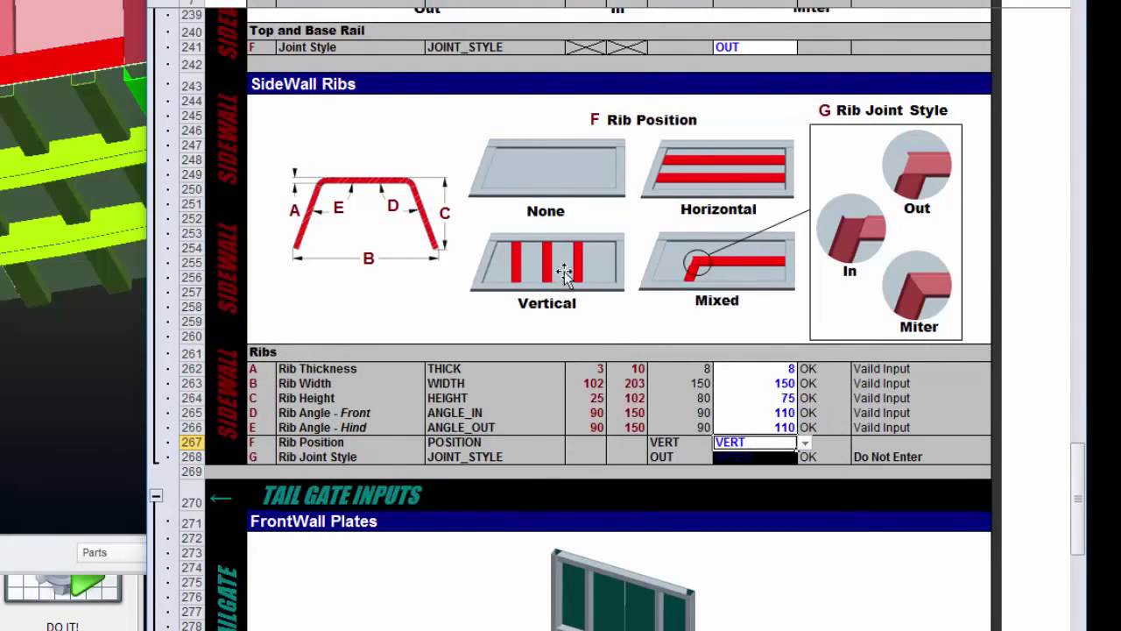
pyautogui.click(804, 442)
pyautogui.click(753, 472)
# Step: In the tailgate rail inputs, set the top rail's angle in to 110 and angle out to 95
pyautogui.scroll(-12, 774, 457)
pyautogui.scroll(-3, 774, 456)
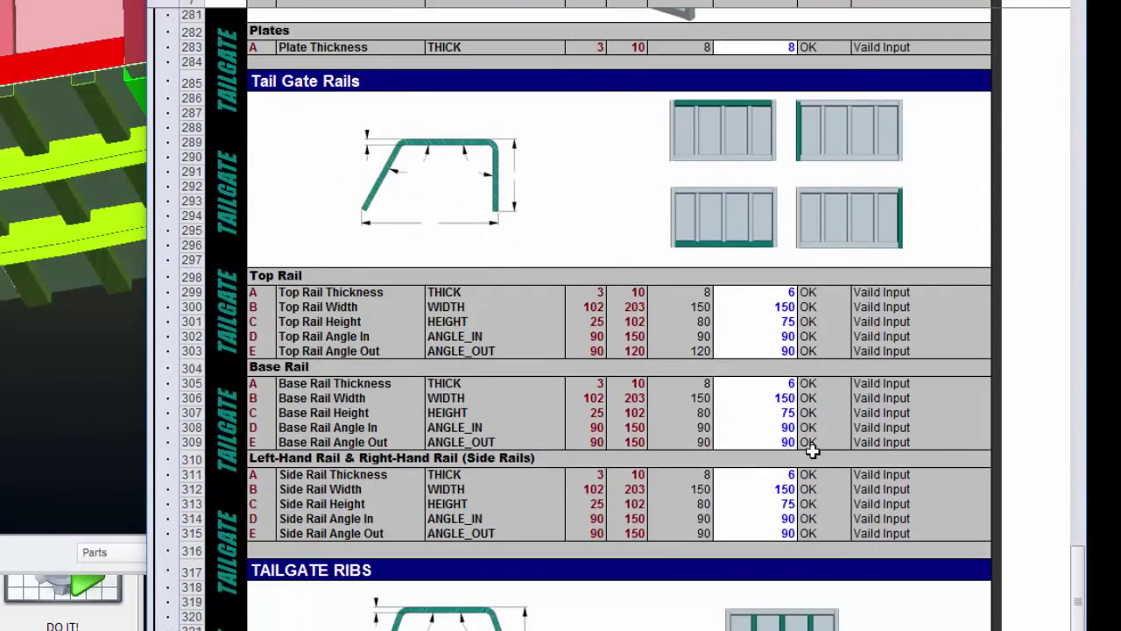
pyautogui.click(780, 336)
pyautogui.write('120')
pyautogui.press('Return')
pyautogui.write('95')
pyautogui.press('Return')
pyautogui.press('Return')
pyautogui.press('Return')
pyautogui.press('Return')
# Step: Set the tailgate's base rail angle in and angle out to 120
pyautogui.write('120')
pyautogui.press('Return')
pyautogui.write('120')
pyautogui.press('Return')
# Step: Set the tailgate's side rail angle in and angle out to 110
pyautogui.press('Return')
pyautogui.press('Return')
pyautogui.press('Return')
pyautogui.write('110')
pyautogui.press('Return')
pyautogui.write('110')
# Step: Set the tailgate rib angles in and out to 100, and execute the automation in Nitro-CELL
pyautogui.press('Return')
pyautogui.scroll(-5, 780, 351)
pyautogui.click(759, 523)
pyautogui.write('100100')
pyautogui.press('Return')
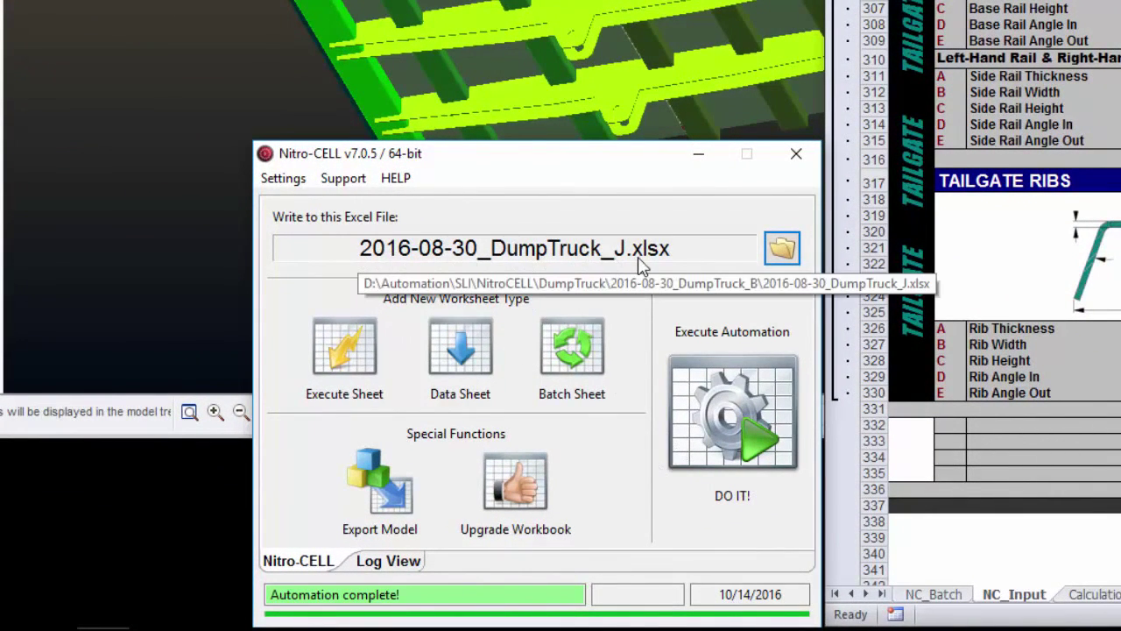
pyautogui.click(736, 425)
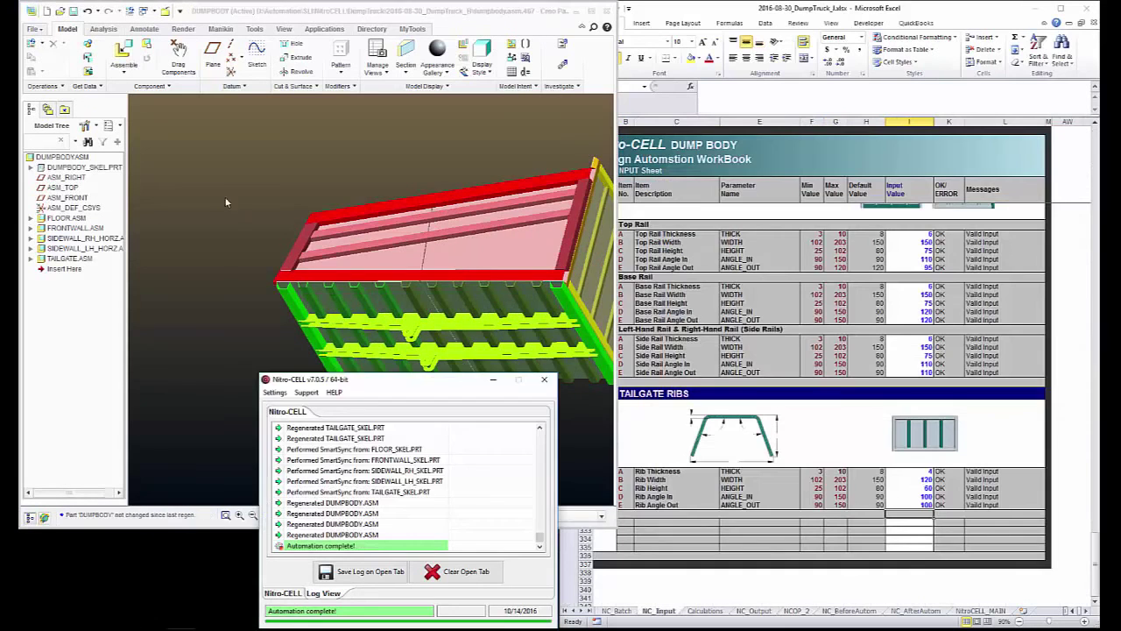
# Step: Inspect the regenerated dump body in Creo from above and underneath, and open the floor's FL_STRINGER part
pyautogui.click(228, 200)
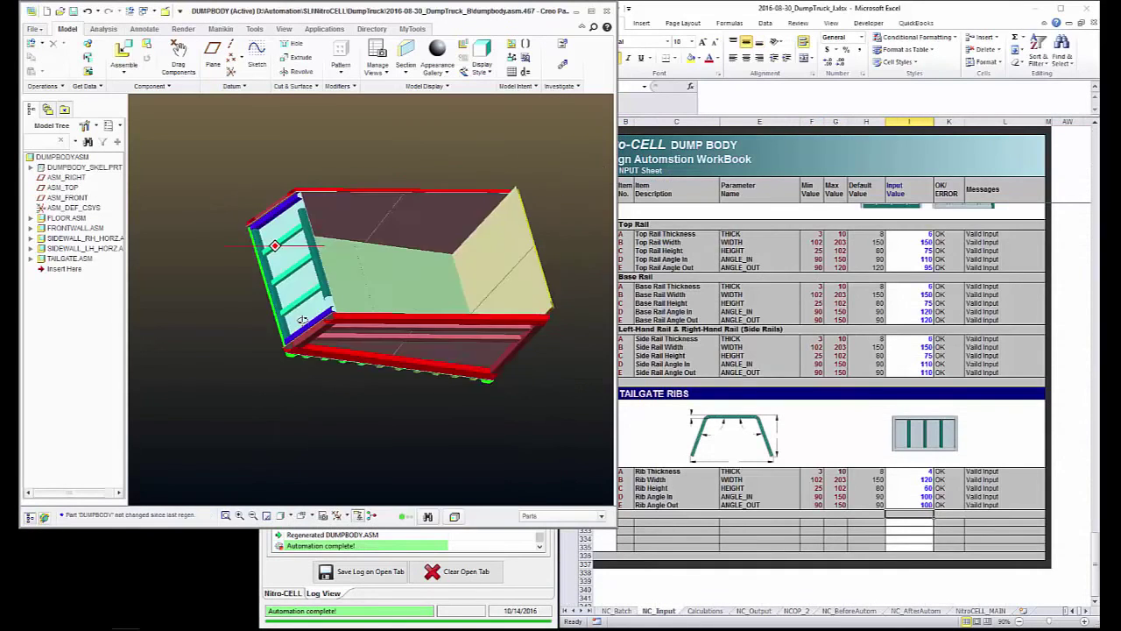
pyautogui.moveTo(302, 320); pyautogui.dragTo(275, 308, button='middle')
pyautogui.scroll(-4, 438, 289)
pyautogui.moveTo(438, 292); pyautogui.dragTo(335, 295, button='middle')
pyautogui.scroll(2, 335, 295)
pyautogui.scroll(3, 465, 313)
pyautogui.moveTo(464, 313); pyautogui.dragTo(215, 270, button='middle')
pyautogui.scroll(6, 412, 343)
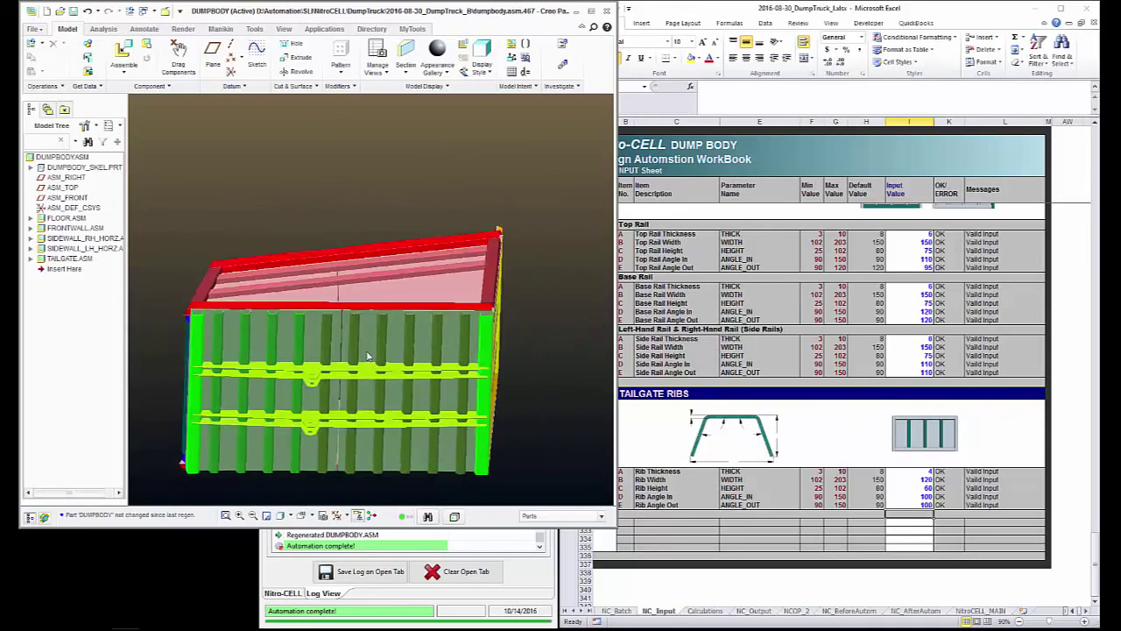
pyautogui.moveTo(456, 313); pyautogui.dragTo(264, 324, button='middle')
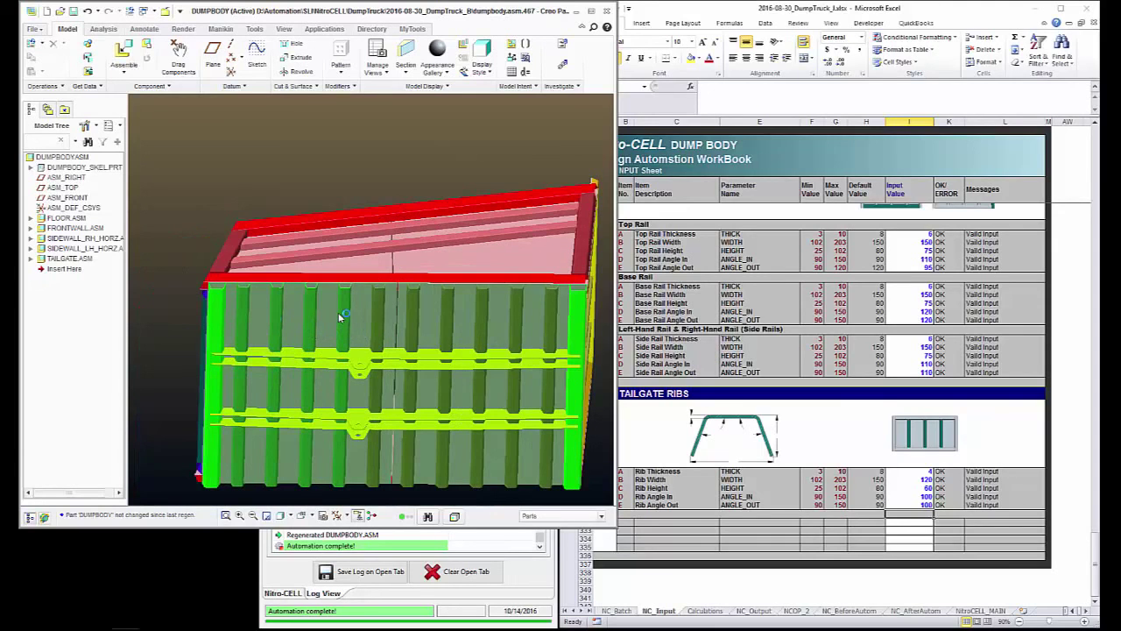
pyautogui.rightClick(396, 357)
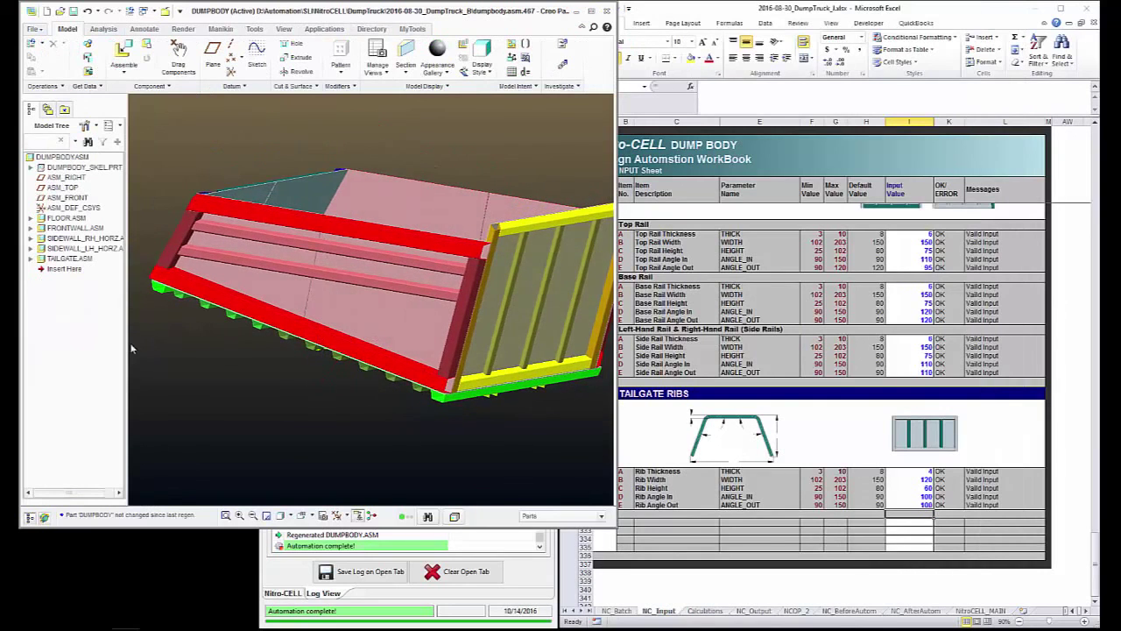
# Step: Back in the dump body assembly, widen the model tree and expand FLOOR.ASM to review its components
pyautogui.moveTo(127, 347); pyautogui.dragTo(184, 348)
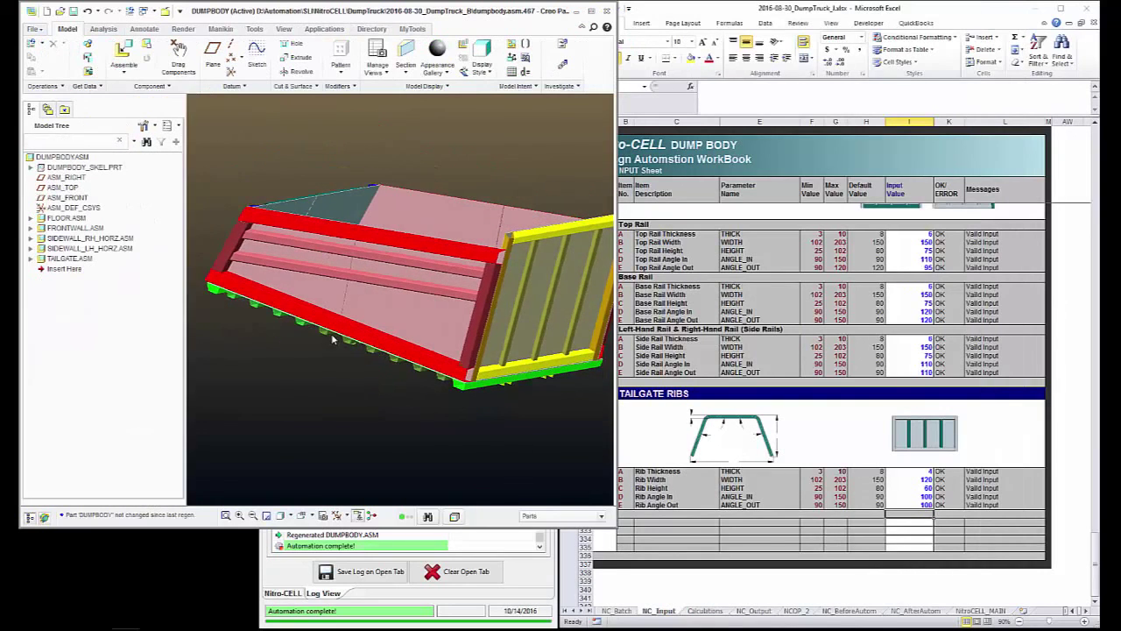
pyautogui.moveTo(357, 338); pyautogui.dragTo(350, 326, button='middle')
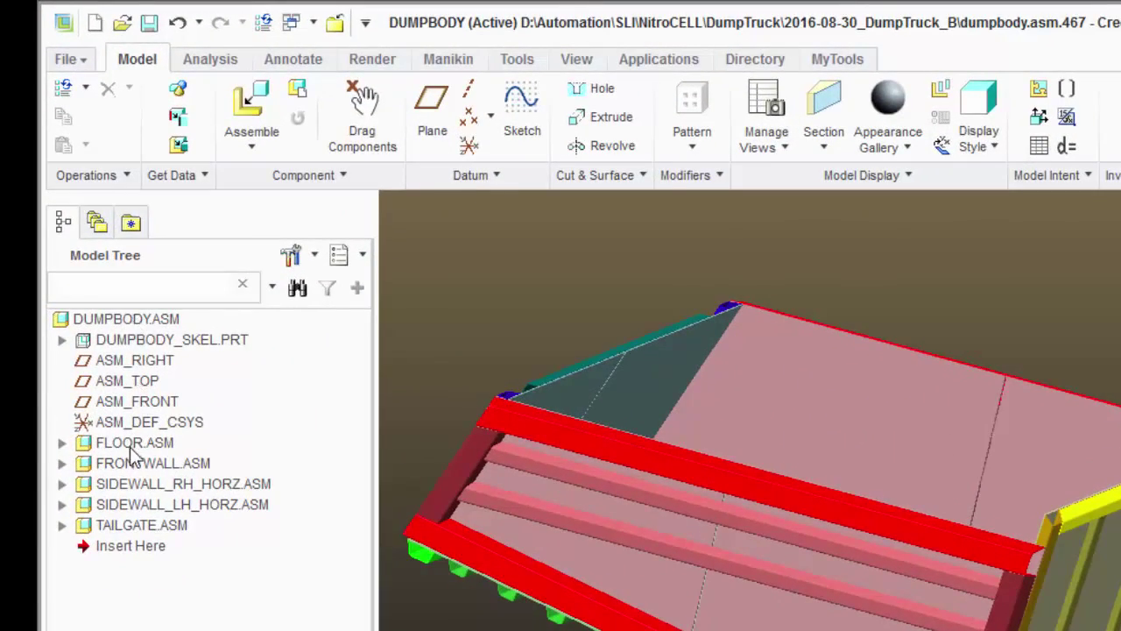
pyautogui.click(62, 442)
pyautogui.scroll(-2, 61, 442)
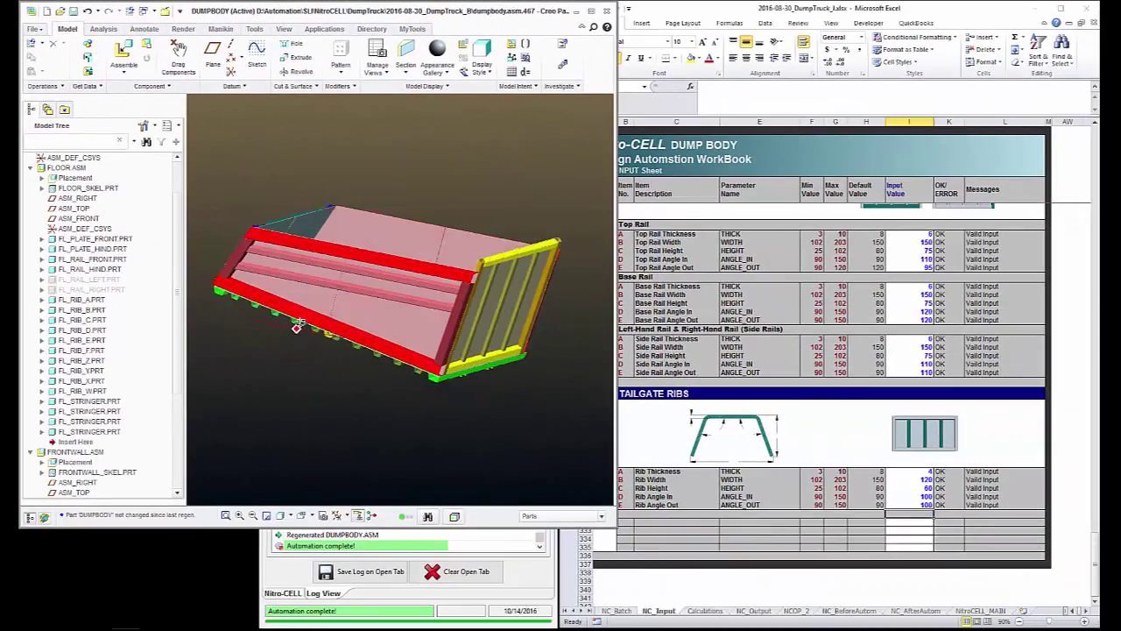
pyautogui.moveTo(297, 326); pyautogui.dragTo(303, 331, button='middle')
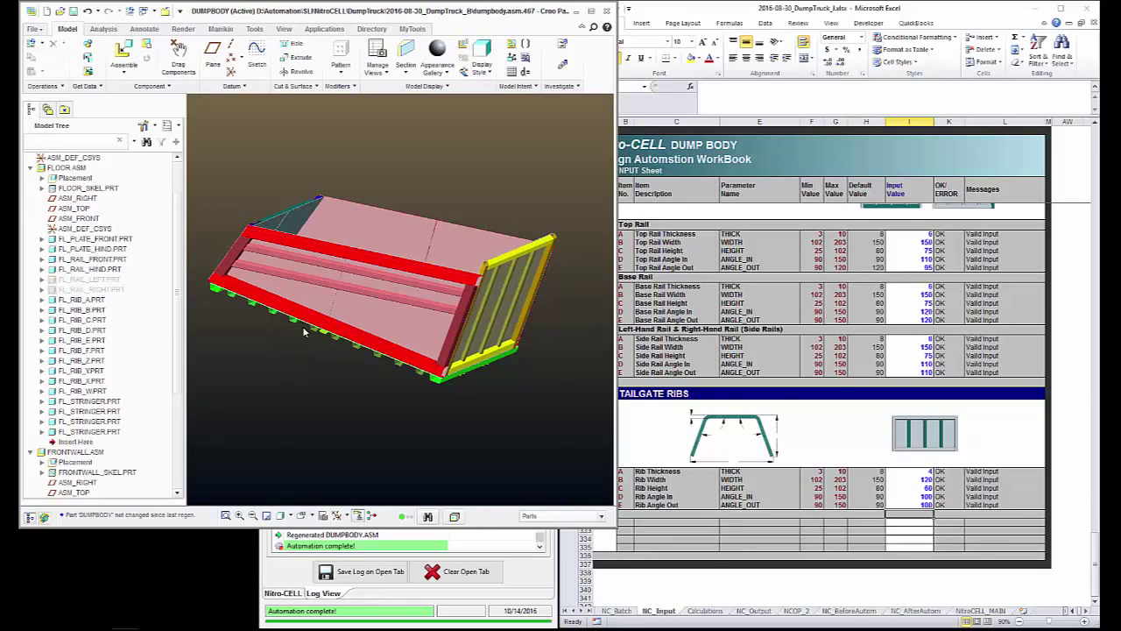
# Step: Set the Release Option to RELEASE in the NC_Input sheet, execute the automation in Nitro-CELL and follow its log
pyautogui.click(675, 581)
pyautogui.scroll(20, 906, 219)
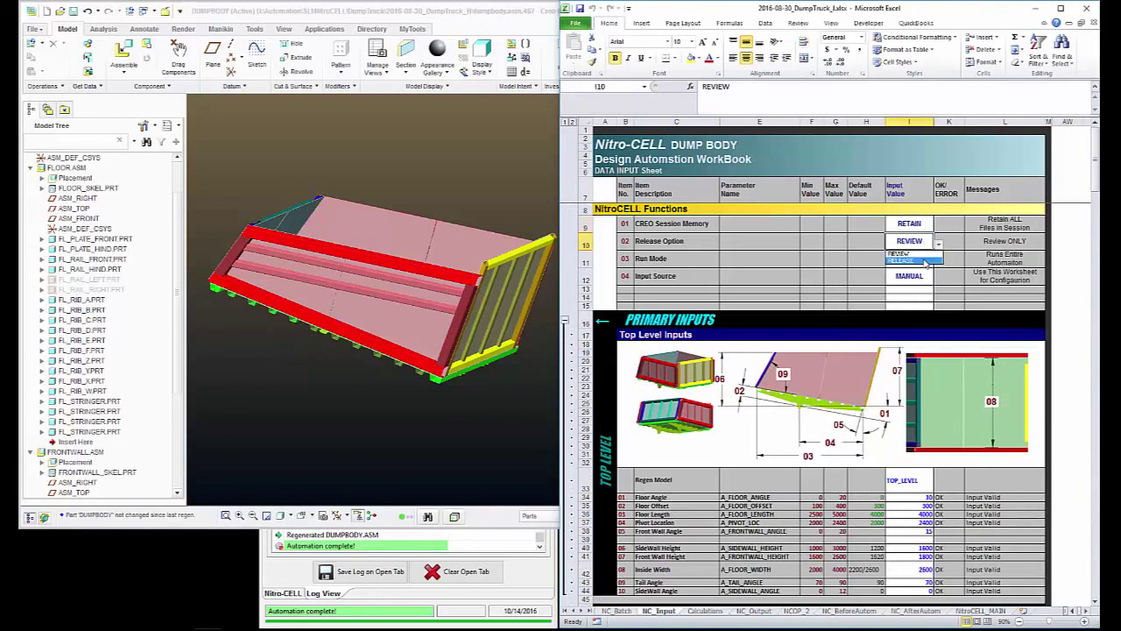
pyautogui.click(284, 595)
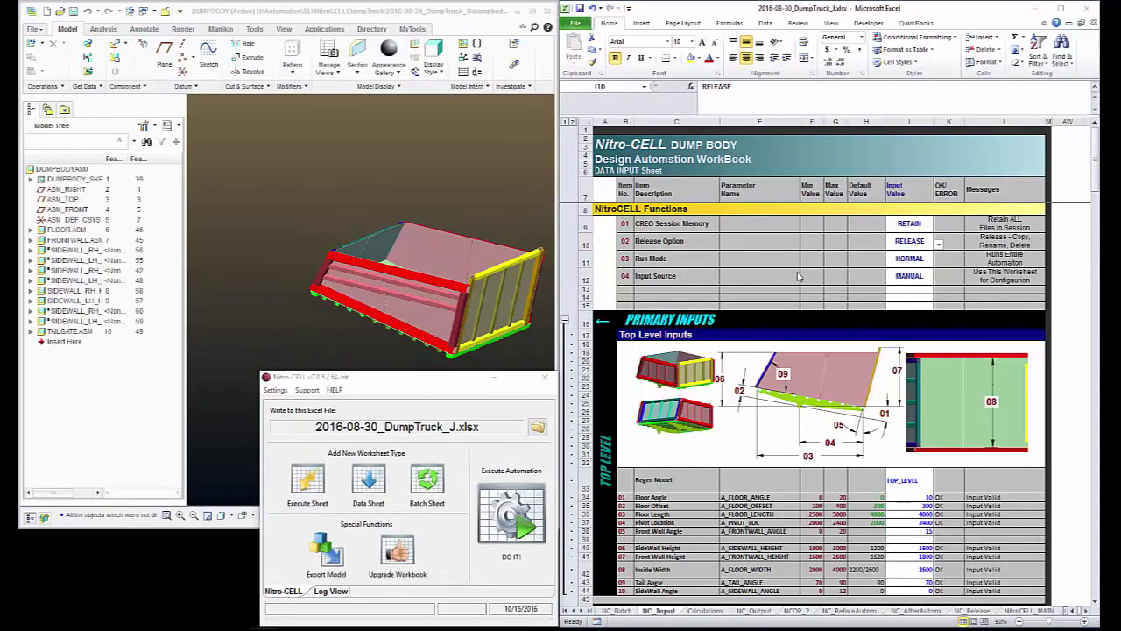
pyautogui.click(517, 515)
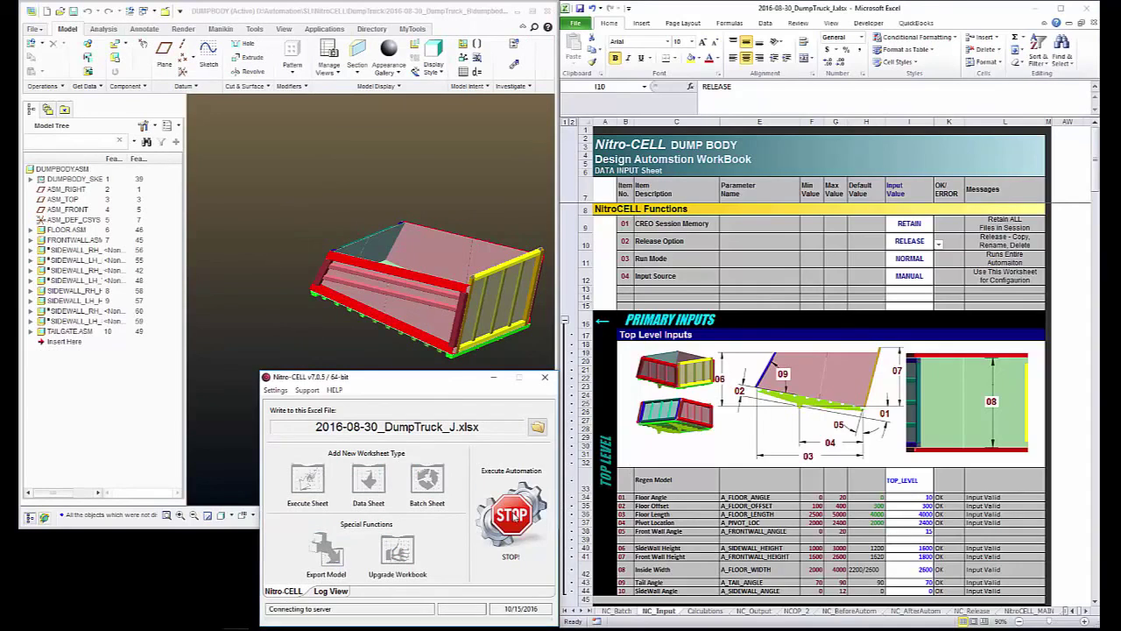
pyautogui.click(333, 592)
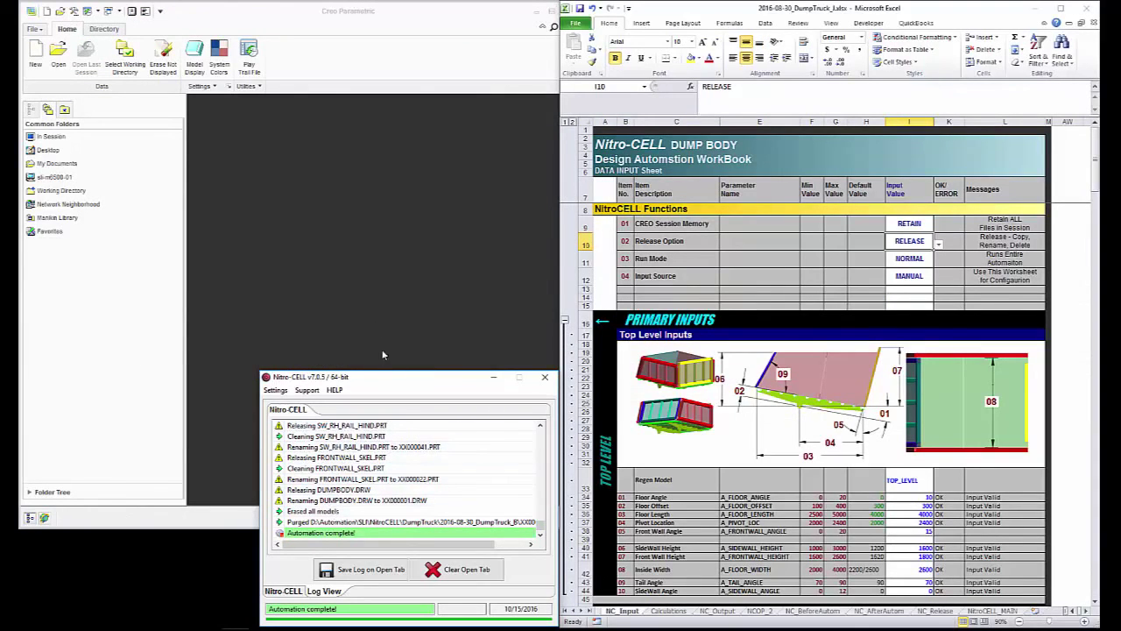
# Step: Switch to File Explorer, move its window clear of Creo and open the released XX000001 folder inside 2016-08-30_DumpTruck_B
pyautogui.click(154, 628)
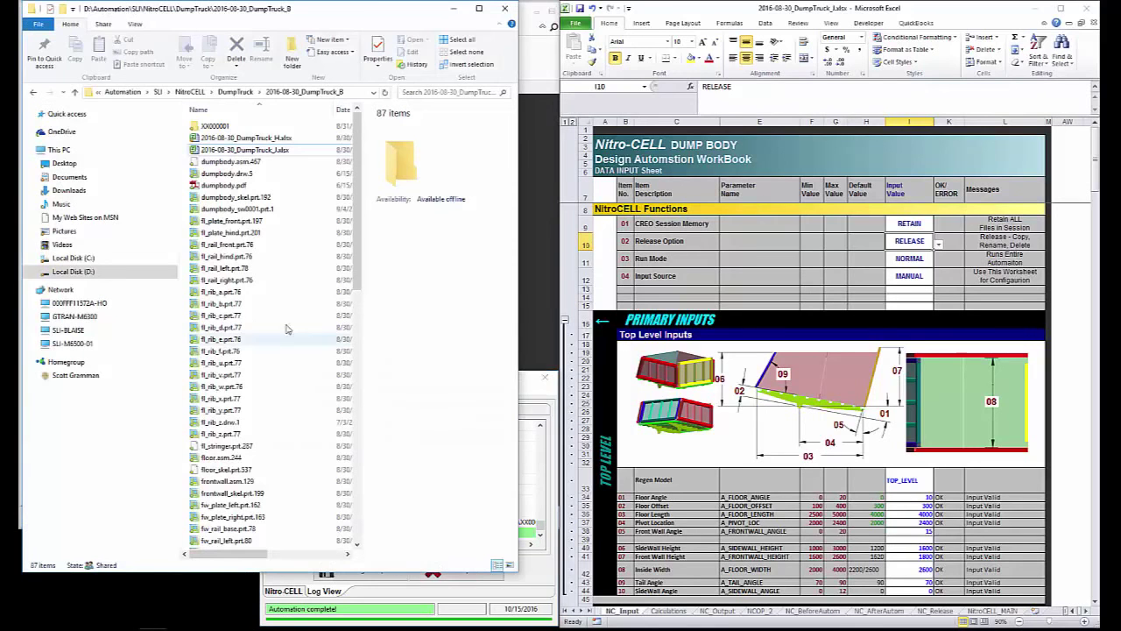
pyautogui.moveTo(323, 11); pyautogui.dragTo(806, 35)
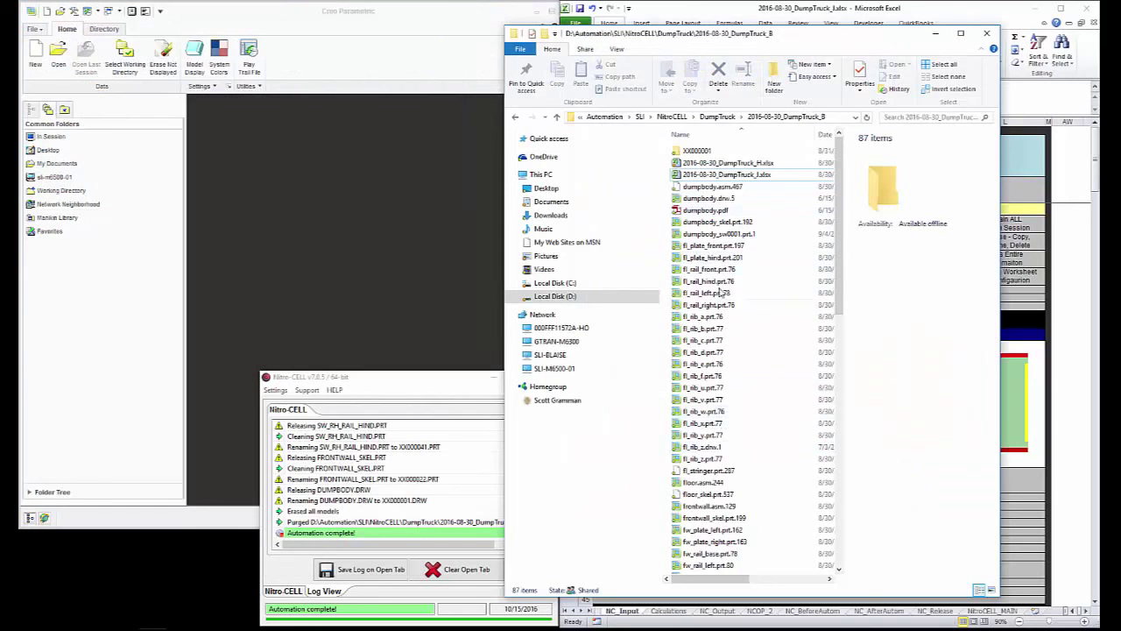
pyautogui.click(694, 151)
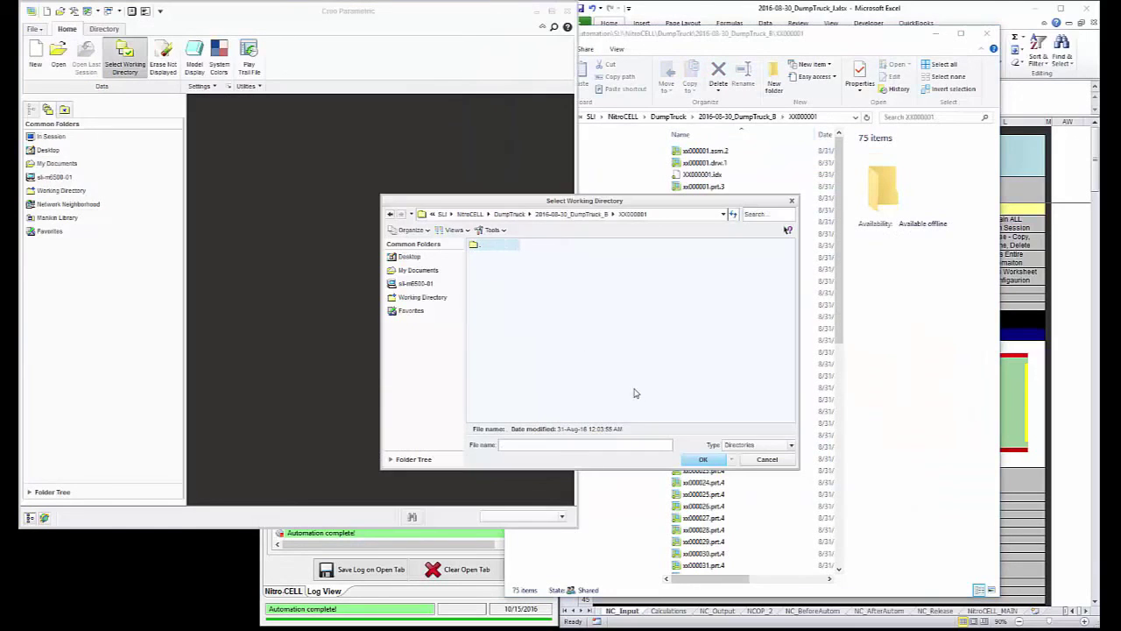
# Step: Make XX000001 the working directory in Creo, open the XX000001 assembly and review the XX000002.ASM components before collapsing them
pyautogui.click(692, 460)
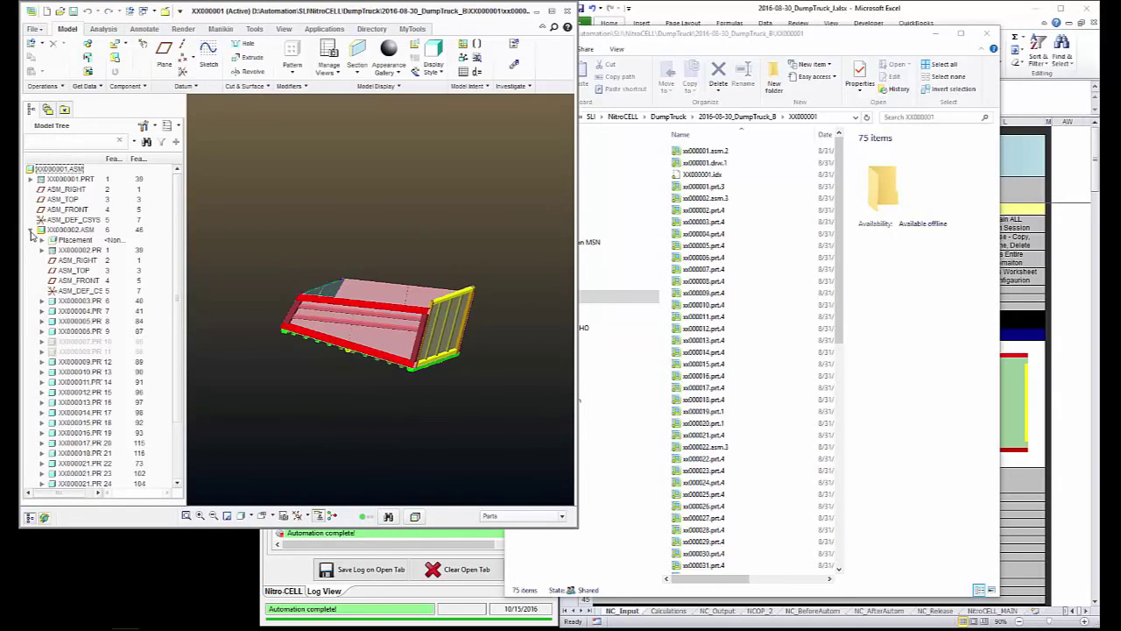
pyautogui.click(30, 230)
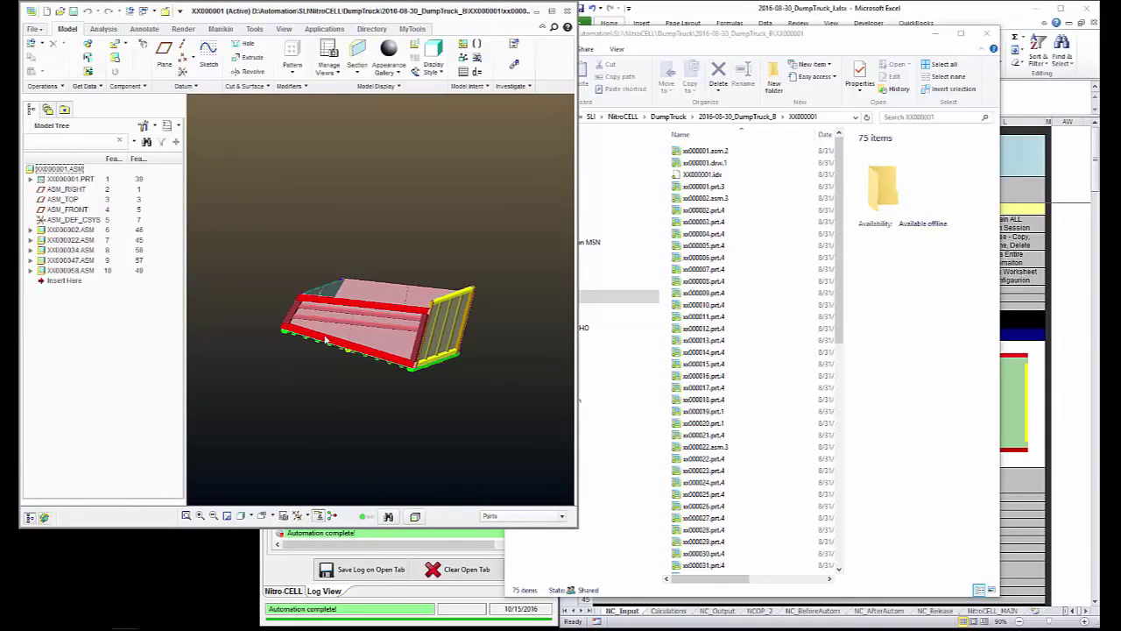
# Step: Examine the released assembly's sidewall rails and ribs up close, including their joints near the front wall
pyautogui.scroll(-8, 312, 331)
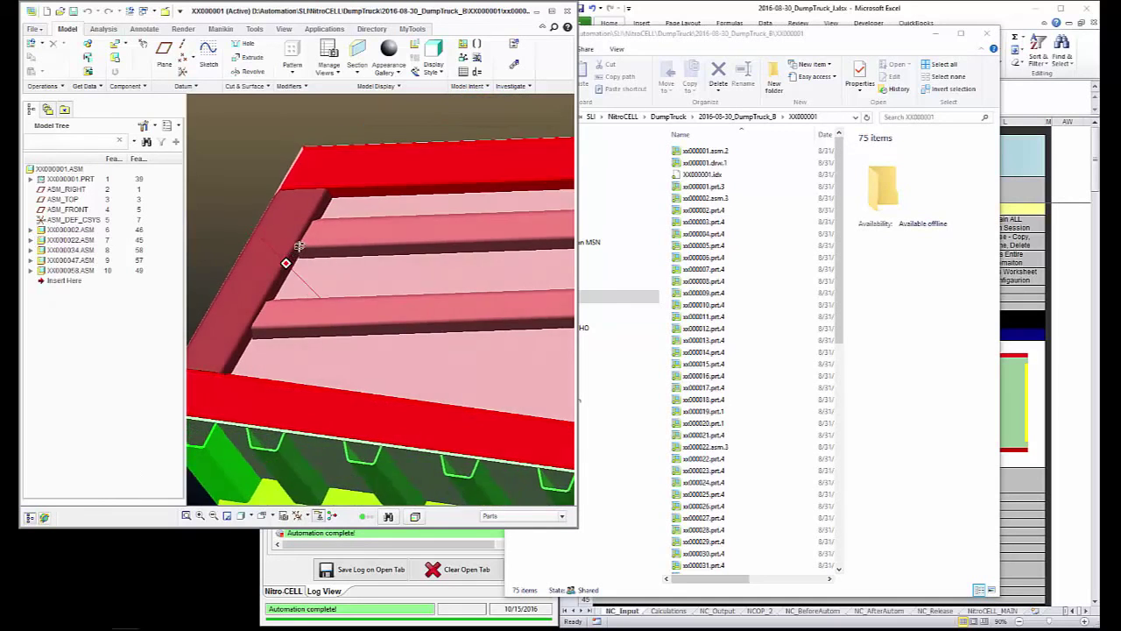
pyautogui.scroll(-6, 312, 246)
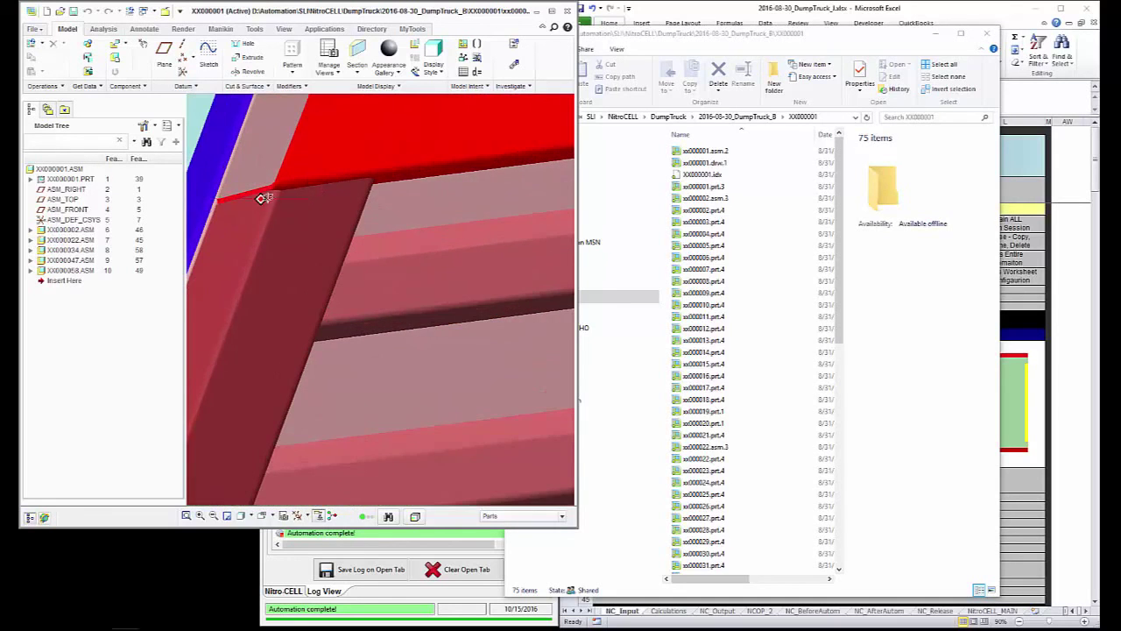
pyautogui.moveTo(277, 186); pyautogui.dragTo(336, 282, button='middle')
pyautogui.scroll(4, 367, 266)
pyautogui.moveTo(408, 263); pyautogui.dragTo(345, 414, button='middle')
pyautogui.scroll(8, 293, 408)
pyautogui.scroll(-5, 321, 399)
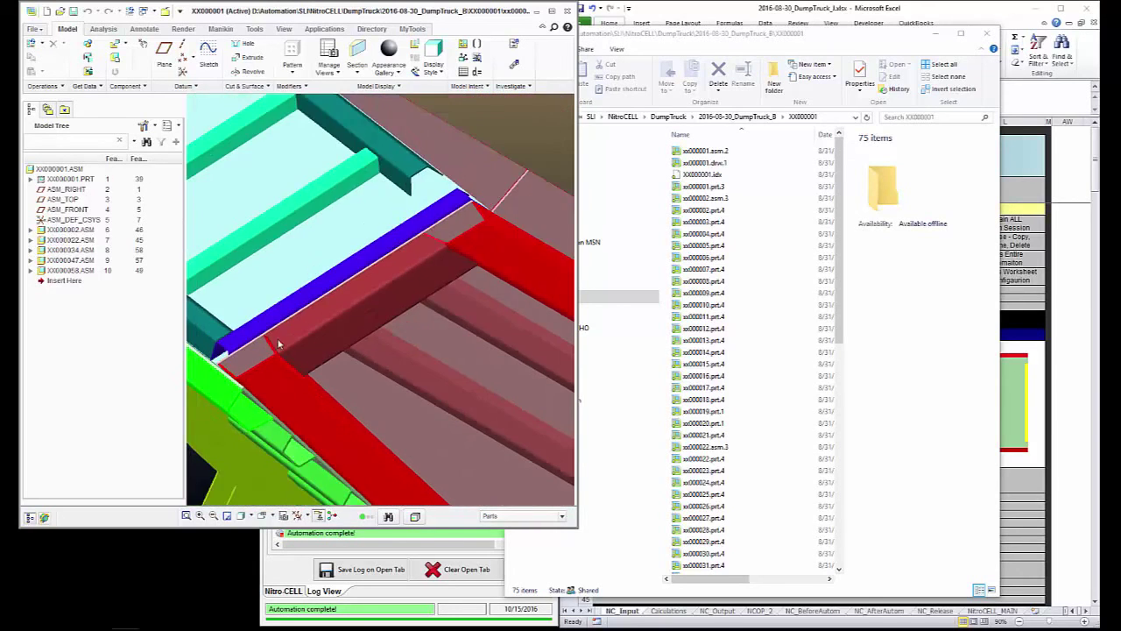
pyautogui.scroll(-2, 327, 369)
pyautogui.scroll(3, 360, 319)
pyautogui.moveTo(360, 319)
pyautogui.mouseDown(button='middle')
pyautogui.moveTo(401, 338)
pyautogui.moveTo(395, 301)
pyautogui.moveTo(392, 324)
pyautogui.moveTo(413, 358)
pyautogui.moveTo(461, 383)
pyautogui.moveTo(457, 412)
pyautogui.moveTo(470, 402)
pyautogui.moveTo(441, 380)
pyautogui.moveTo(445, 365)
pyautogui.moveTo(358, 351)
pyautogui.moveTo(368, 327)
pyautogui.moveTo(405, 337)
pyautogui.moveTo(336, 324)
pyautogui.mouseUp(button='middle')
pyautogui.scroll(-5, 391, 324)
pyautogui.scroll(4, 461, 383)
pyautogui.scroll(-5, 503, 430)
pyautogui.scroll(2, 390, 356)
pyautogui.scroll(5, 385, 337)
pyautogui.scroll(7, 307, 298)
pyautogui.scroll(4, 309, 302)
pyautogui.scroll(-8, 423, 419)
pyautogui.moveTo(425, 406)
pyautogui.mouseDown(button='middle')
pyautogui.moveTo(418, 383)
pyautogui.moveTo(396, 405)
pyautogui.moveTo(327, 254)
pyautogui.moveTo(320, 276)
pyautogui.mouseUp(button='middle')
pyautogui.scroll(6, 318, 282)
pyautogui.scroll(-6, 316, 303)
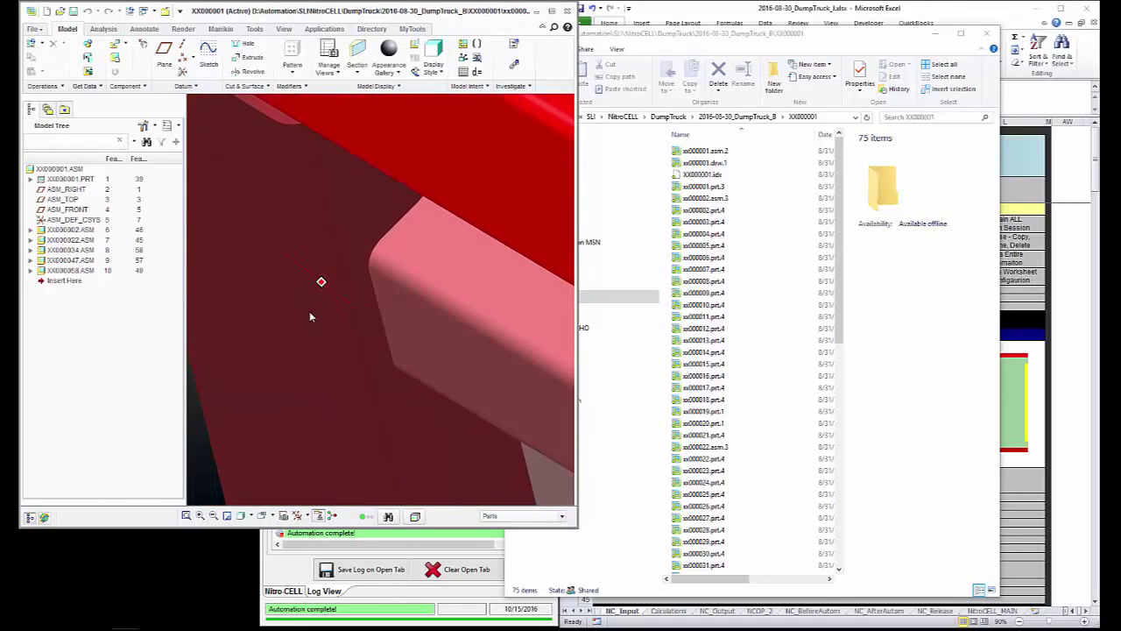
# Step: Examine the corner where the sidewall rails meet the front wall and the floor ribs
pyautogui.moveTo(312, 307); pyautogui.dragTo(418, 385, button='middle')
pyautogui.scroll(4, 275, 443)
pyautogui.scroll(-4, 415, 385)
pyautogui.scroll(-3, 319, 366)
pyautogui.moveTo(319, 366); pyautogui.dragTo(368, 410, button='middle')
pyautogui.scroll(3, 443, 421)
pyautogui.scroll(4, 389, 394)
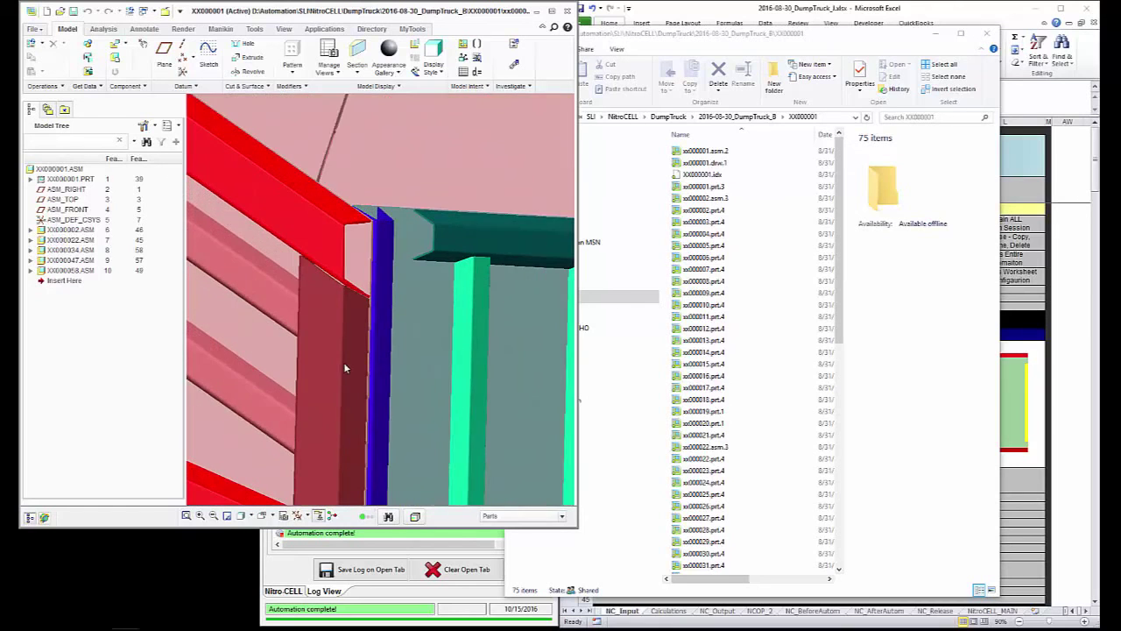
pyautogui.moveTo(345, 361)
pyautogui.mouseDown(button='middle')
pyautogui.moveTo(377, 348)
pyautogui.moveTo(330, 359)
pyautogui.moveTo(314, 447)
pyautogui.mouseUp(button='middle')
pyautogui.scroll(3, 307, 454)
pyautogui.scroll(-6, 322, 426)
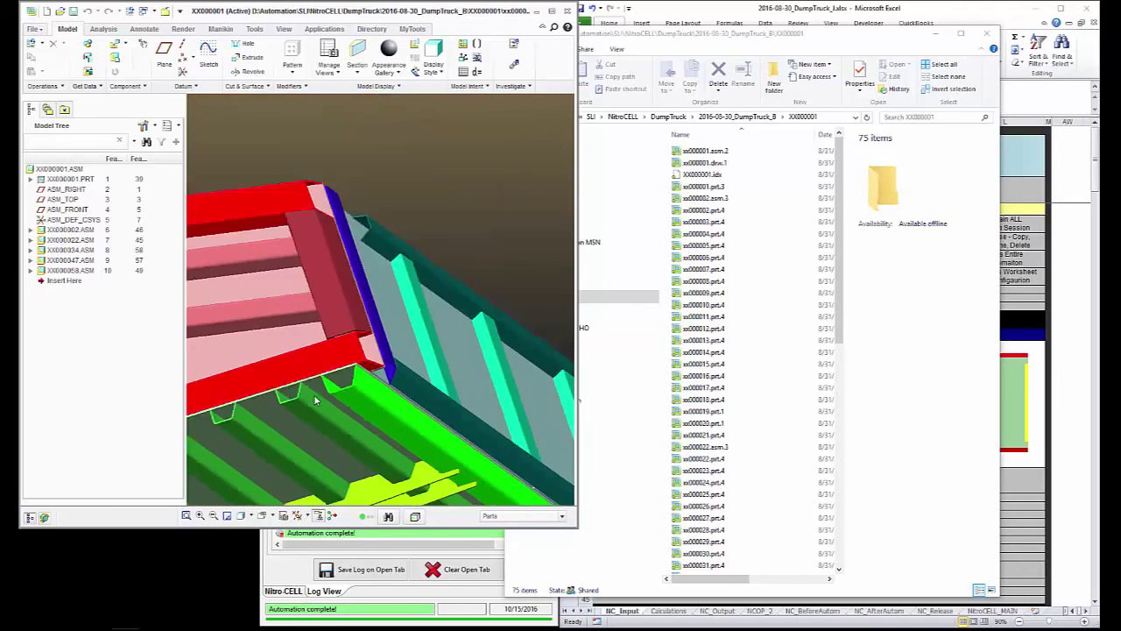
# Step: Examine the released dump body from the front and underneath, finishing with an overall view from the tailgate side
pyautogui.moveTo(333, 396); pyautogui.dragTo(290, 382, button='middle')
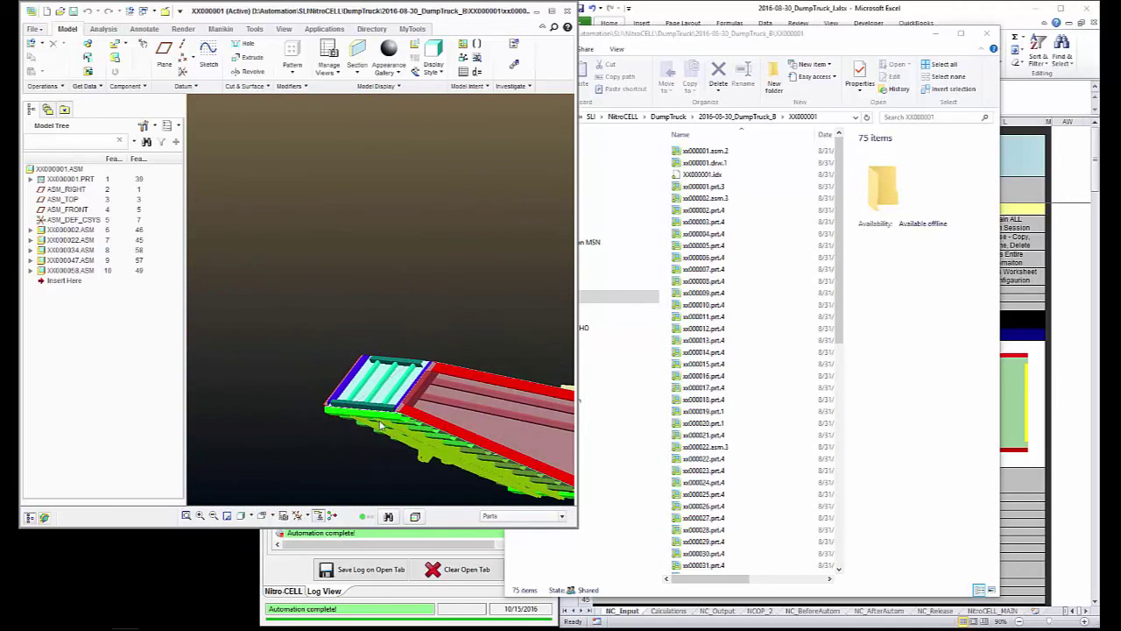
pyautogui.scroll(5, 370, 394)
pyautogui.moveTo(370, 389); pyautogui.dragTo(355, 357, button='middle')
pyautogui.scroll(-3, 394, 396)
pyautogui.scroll(-3, 455, 402)
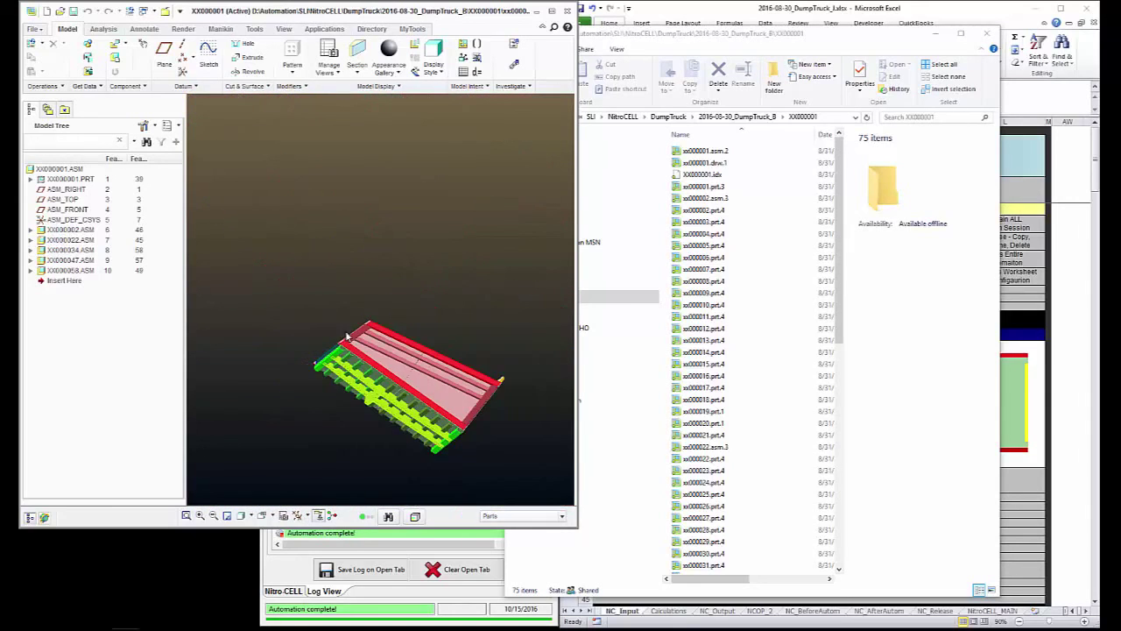
pyautogui.moveTo(460, 413); pyautogui.dragTo(377, 442, button='middle')
pyautogui.scroll(4, 450, 443)
pyautogui.scroll(-5, 388, 427)
# Step: Minimize File Explorer, return Nitro-CELL to its main page and bring the released assembly in Creo forward for a final look
pyautogui.click(935, 34)
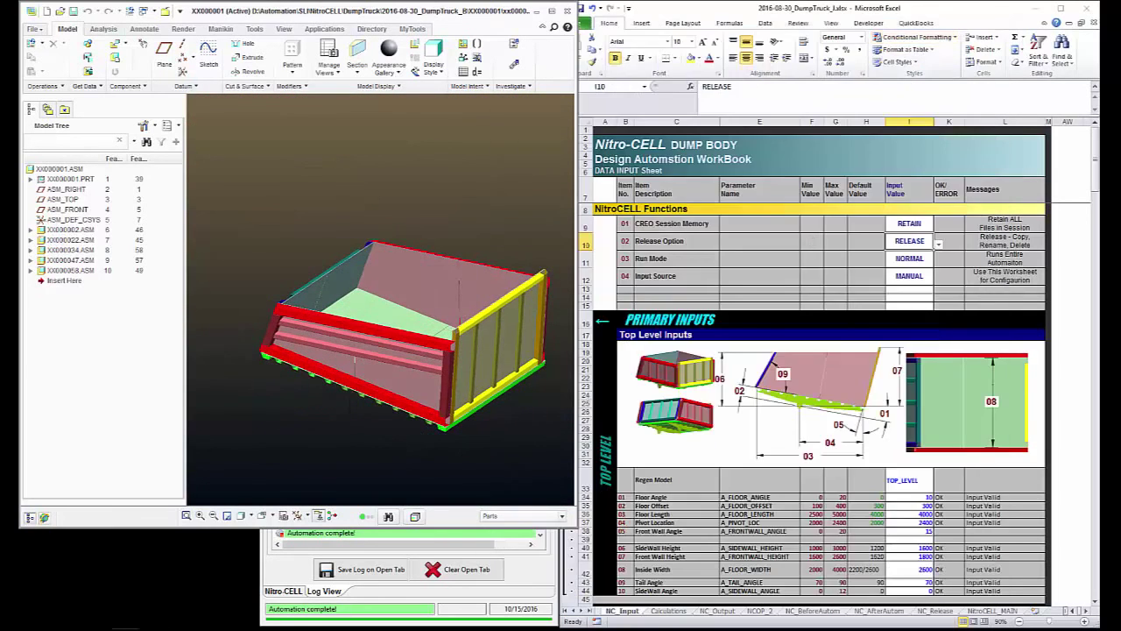
pyautogui.click(273, 580)
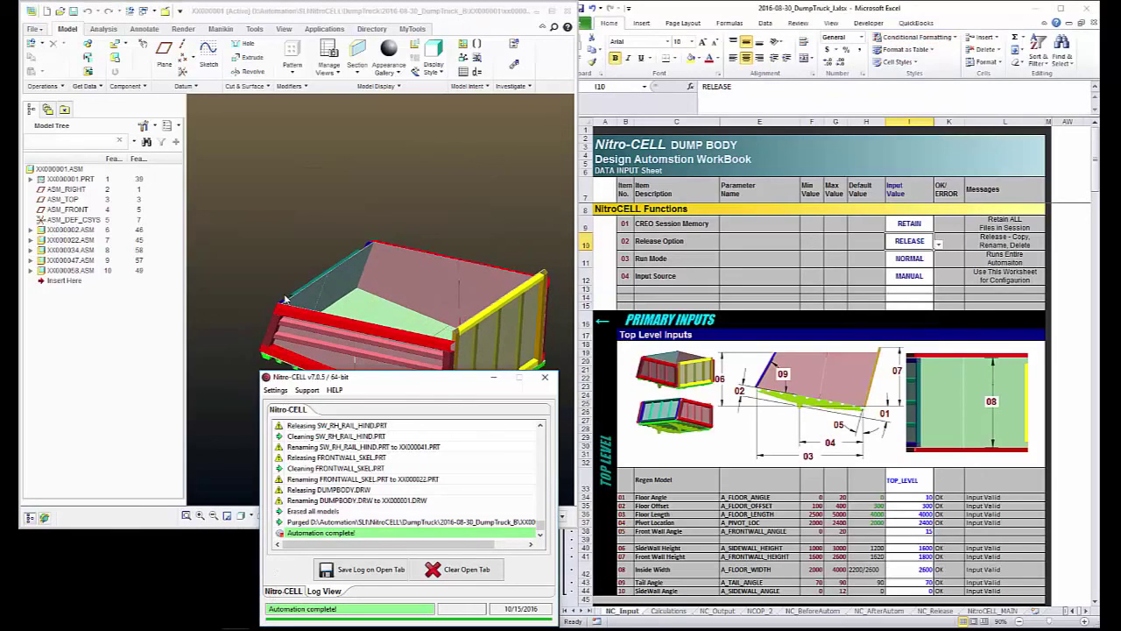
pyautogui.click(347, 367)
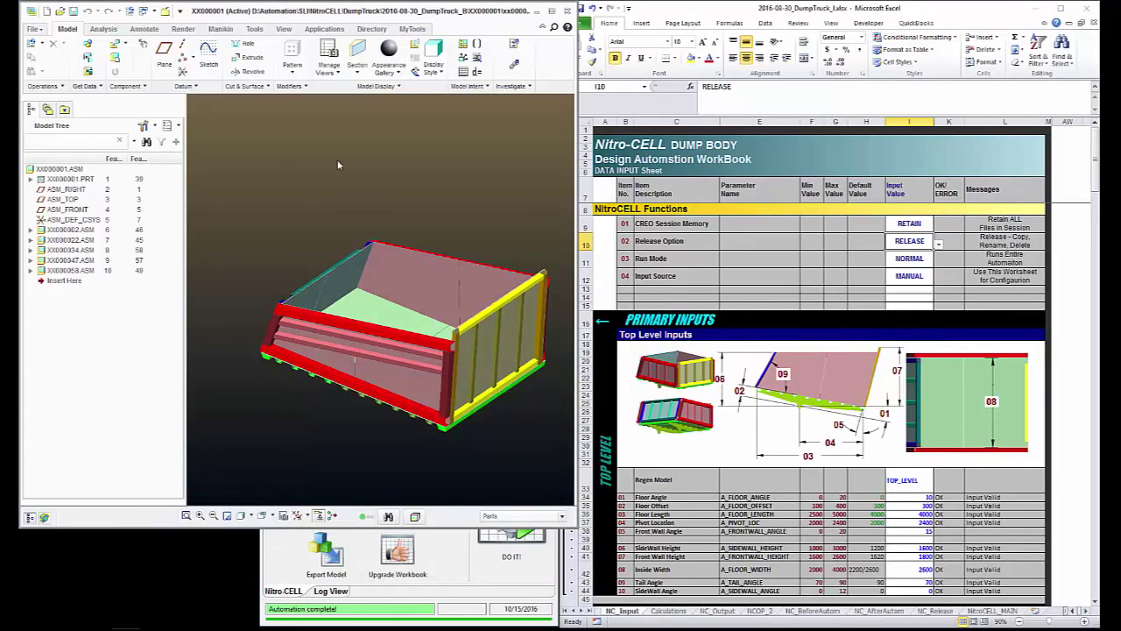
pyautogui.moveTo(374, 333)
pyautogui.mouseDown(button='middle')
pyautogui.moveTo(380, 311)
pyautogui.moveTo(371, 329)
pyautogui.moveTo(389, 339)
pyautogui.mouseUp(button='middle')
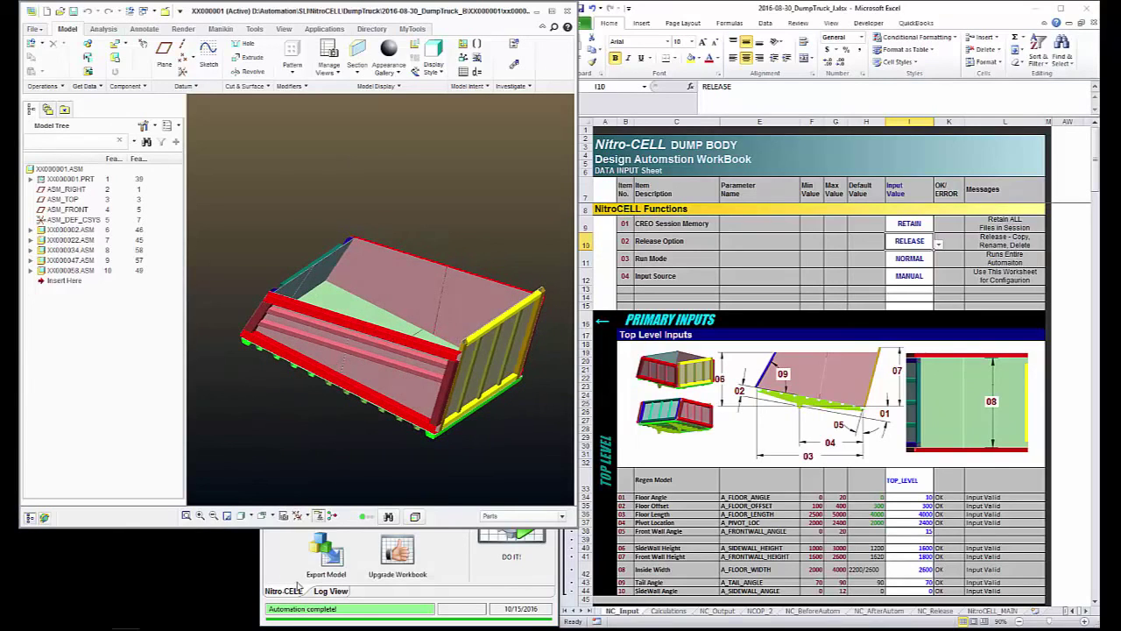